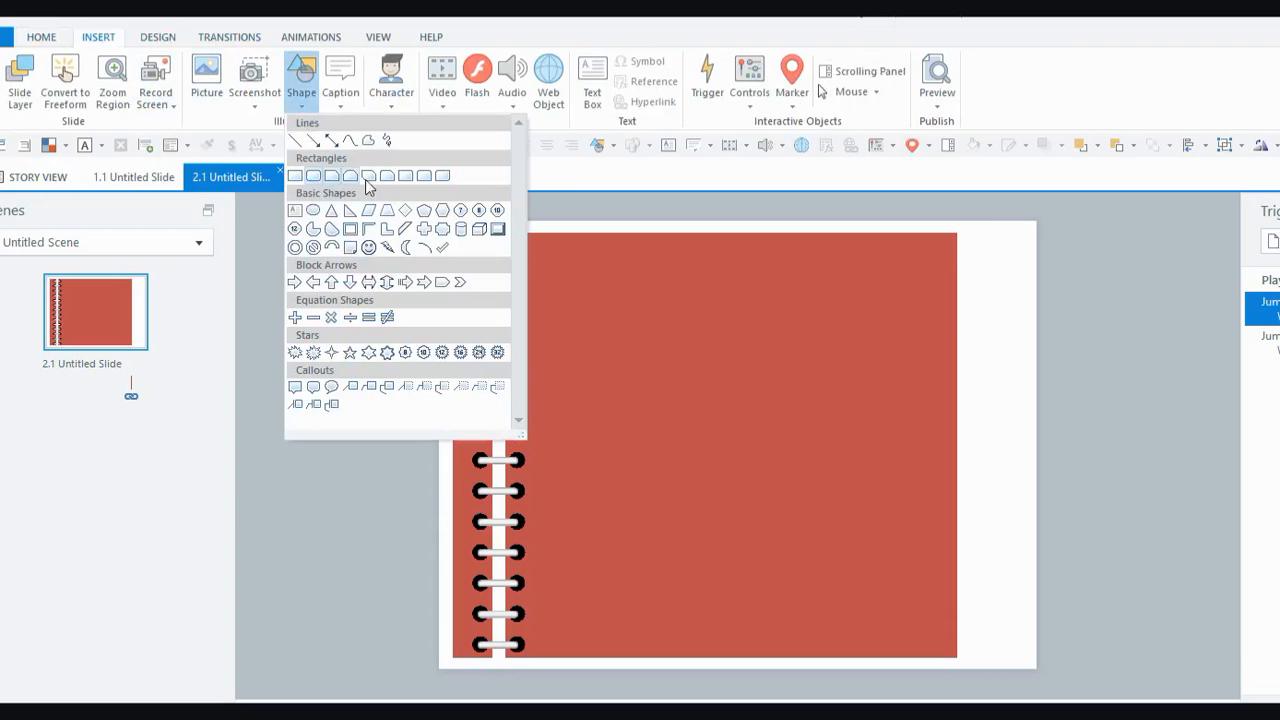
# Draw a 120 by 48 px rectangle with two same-side rounded corners beside the cover, with light grey fill and a dark grey outline
pyautogui.click(425, 180)
pyautogui.moveTo(984, 281); pyautogui.dragTo(1084, 320)
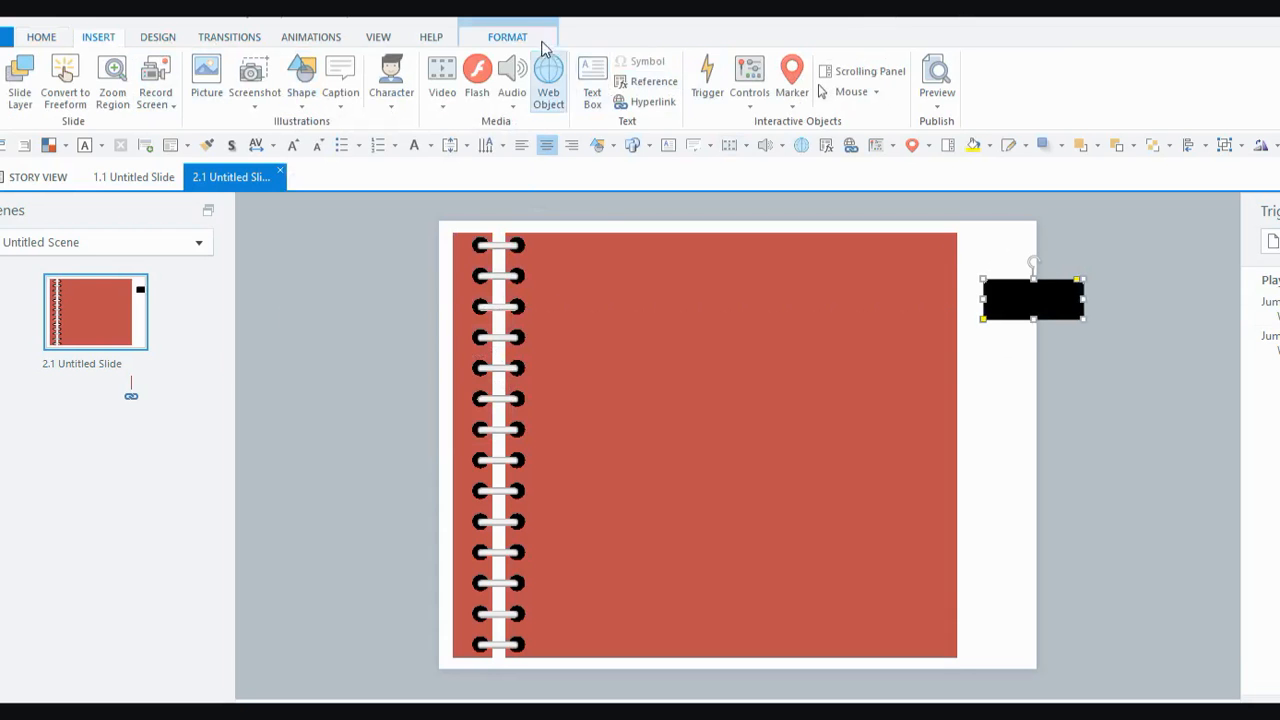
pyautogui.click(507, 37)
pyautogui.click(706, 65)
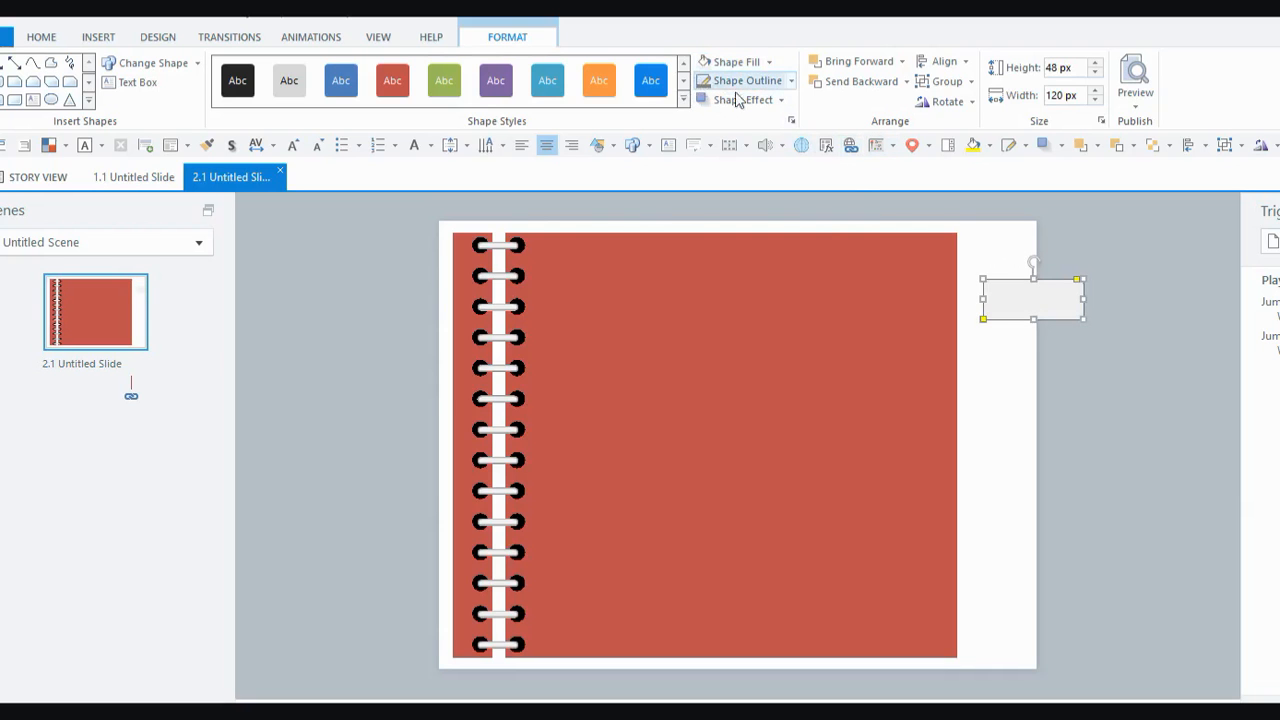
# Rotate the rounded shape upright, duplicate it into four tabs stacked along the cover's outer edge, and distribute them vertically
pyautogui.moveTo(1034, 260); pyautogui.dragTo(968, 594)
pyautogui.click(1073, 636)
pyautogui.moveTo(1077, 631); pyautogui.dragTo(908, 229)
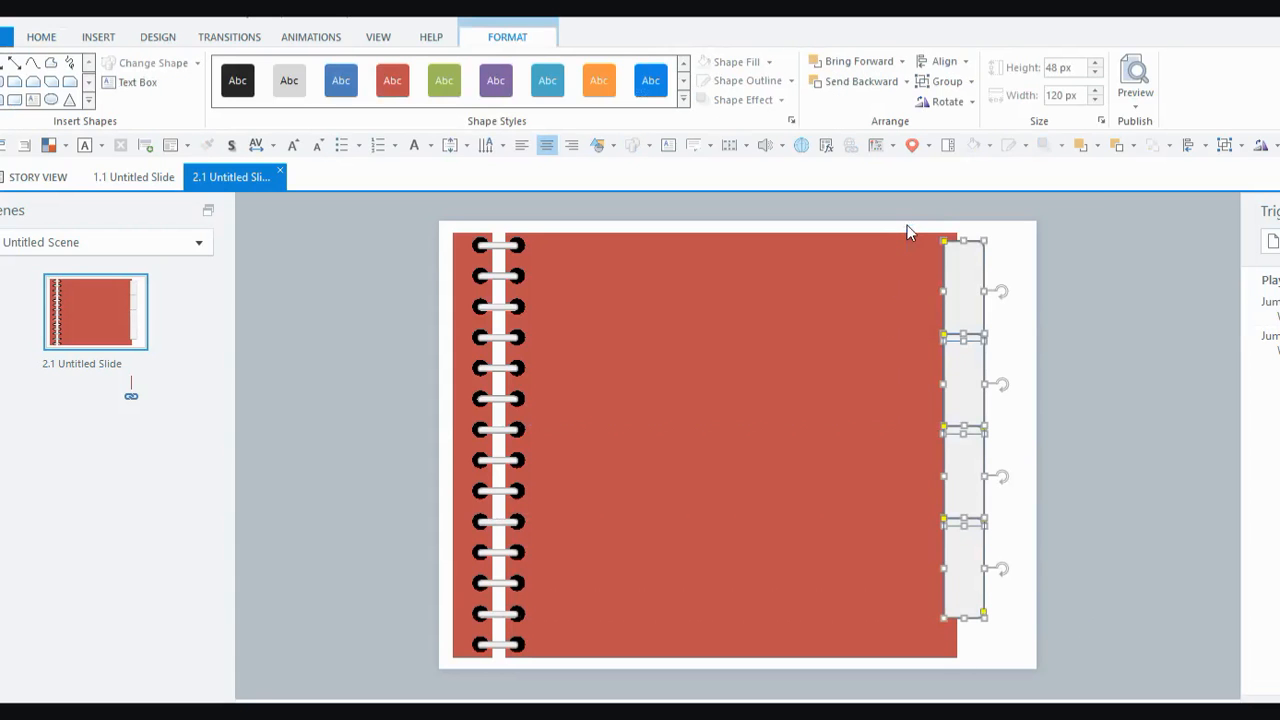
pyautogui.click(1205, 148)
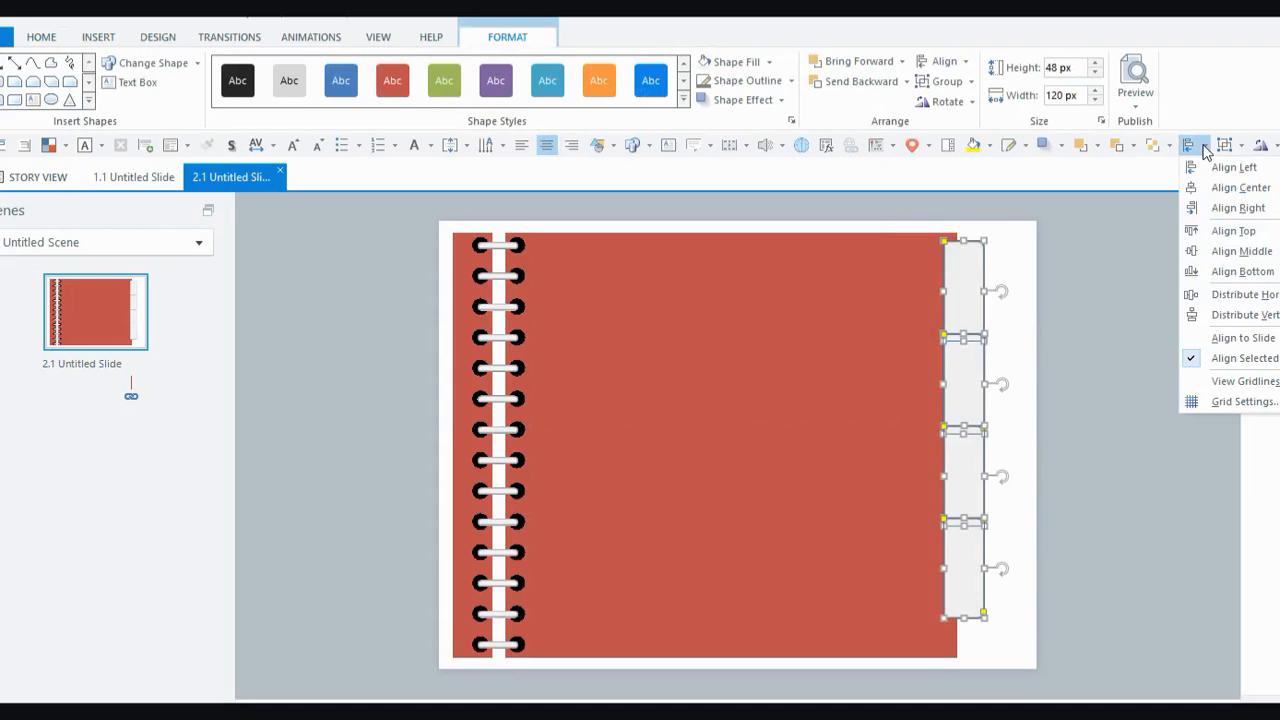
pyautogui.click(1236, 318)
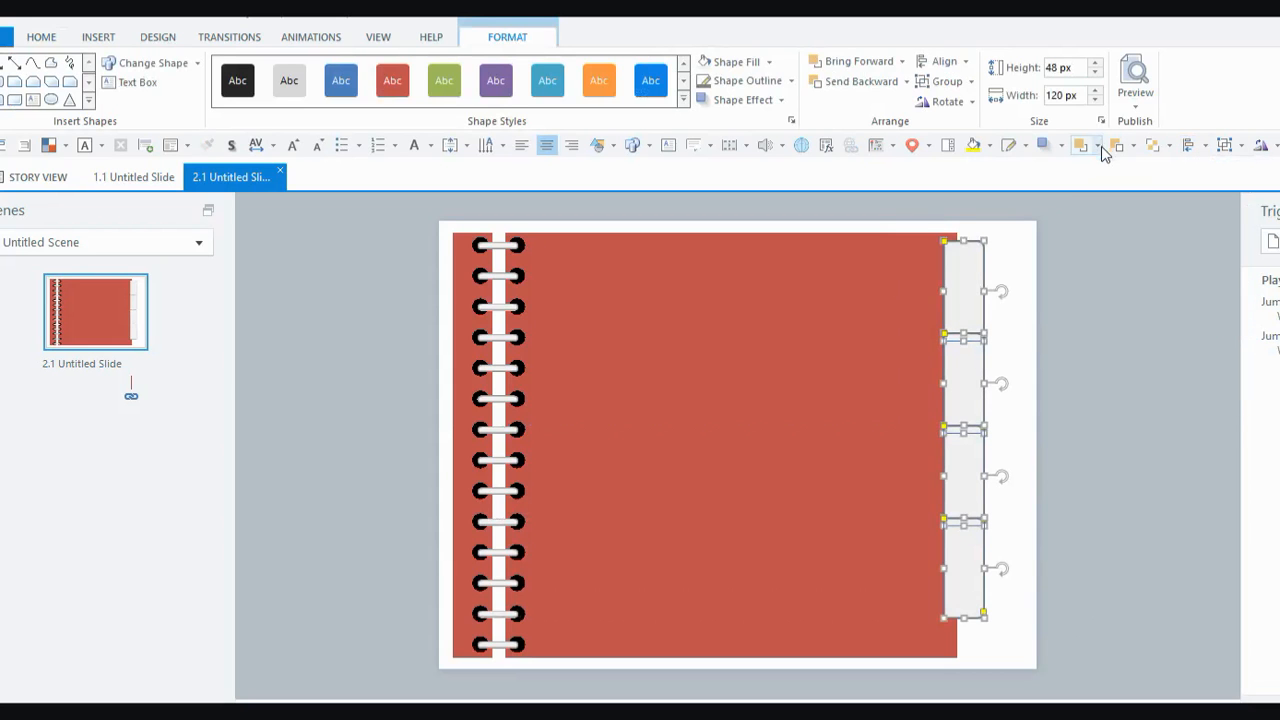
# Send the four tabs to the back behind the cover and nudge them slightly down
pyautogui.click(1133, 145)
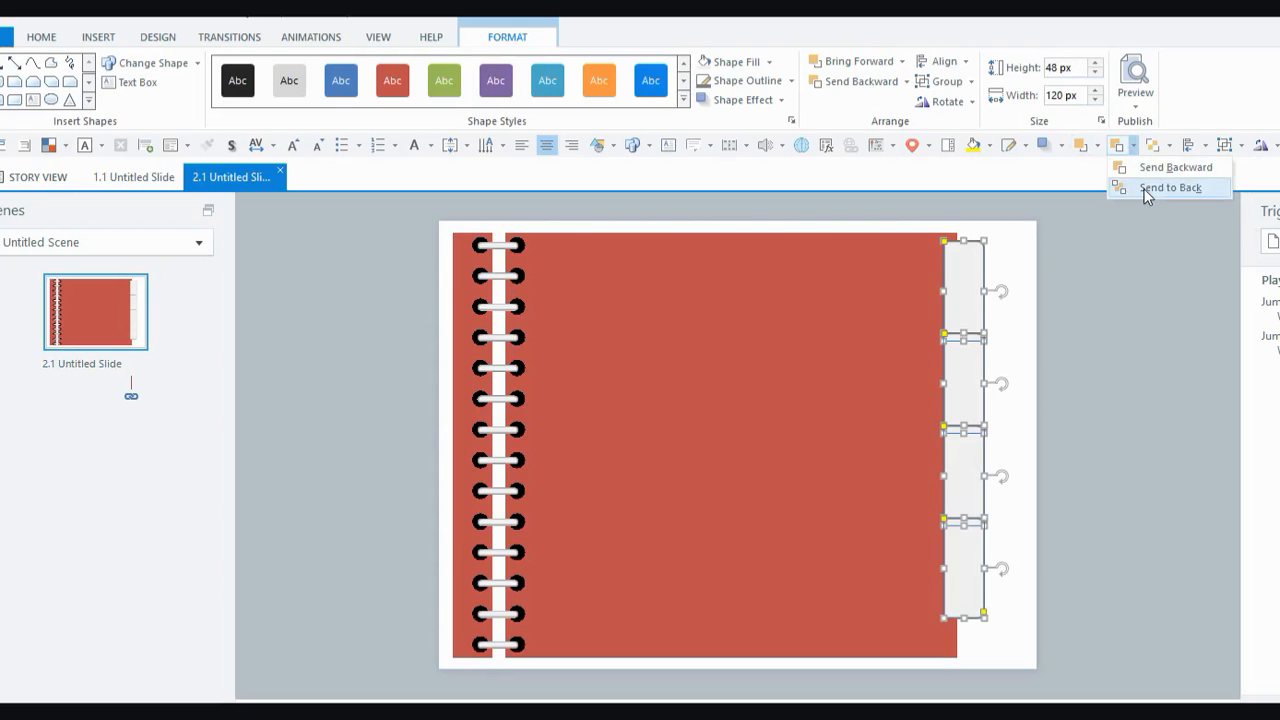
pyautogui.click(1143, 191)
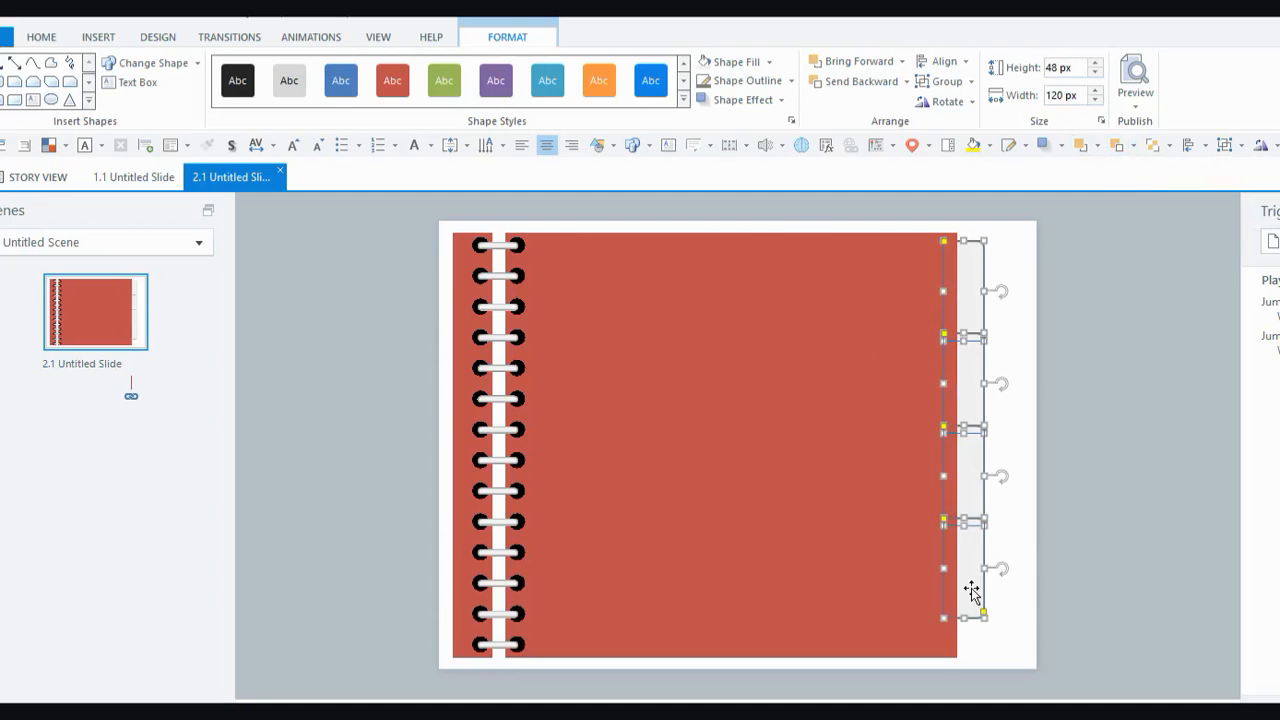
pyautogui.press('Down')
pyautogui.press('Down')
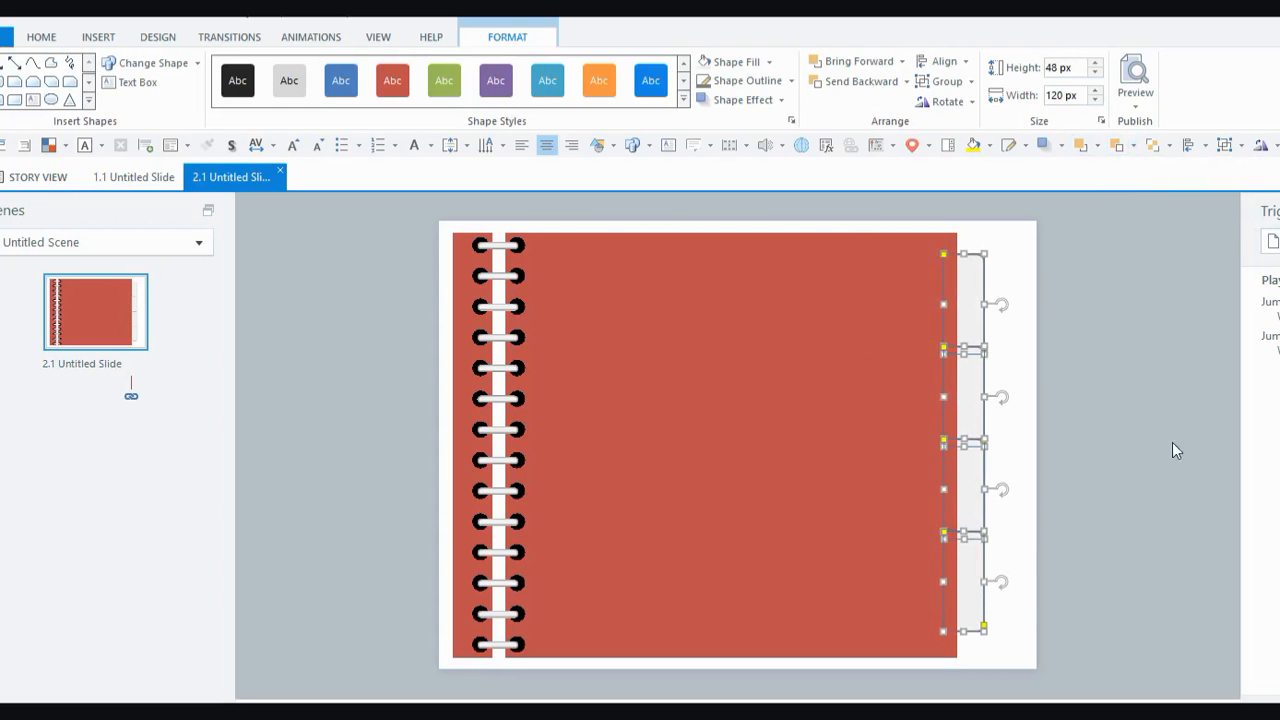
pyautogui.click(1140, 313)
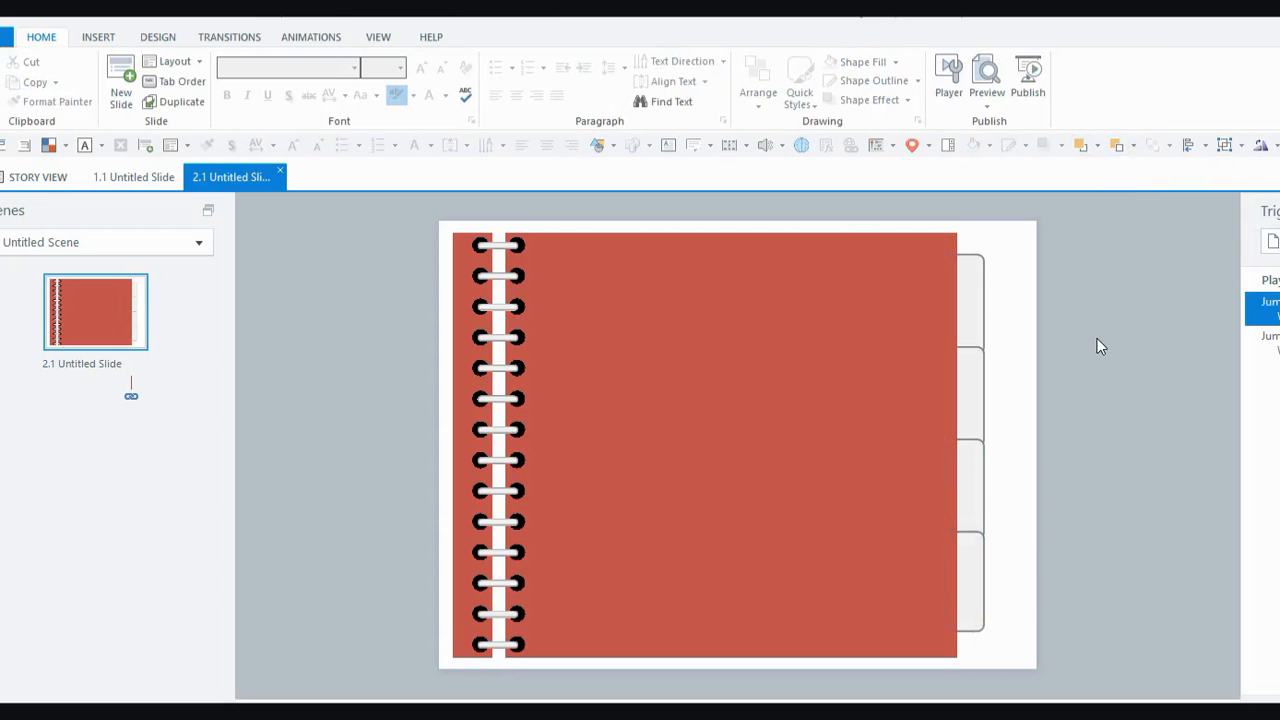
# Fill the large red cover rectangle with the picture JSquarePresents Ditsy Floral 1-04.jpg
pyautogui.click(690, 320)
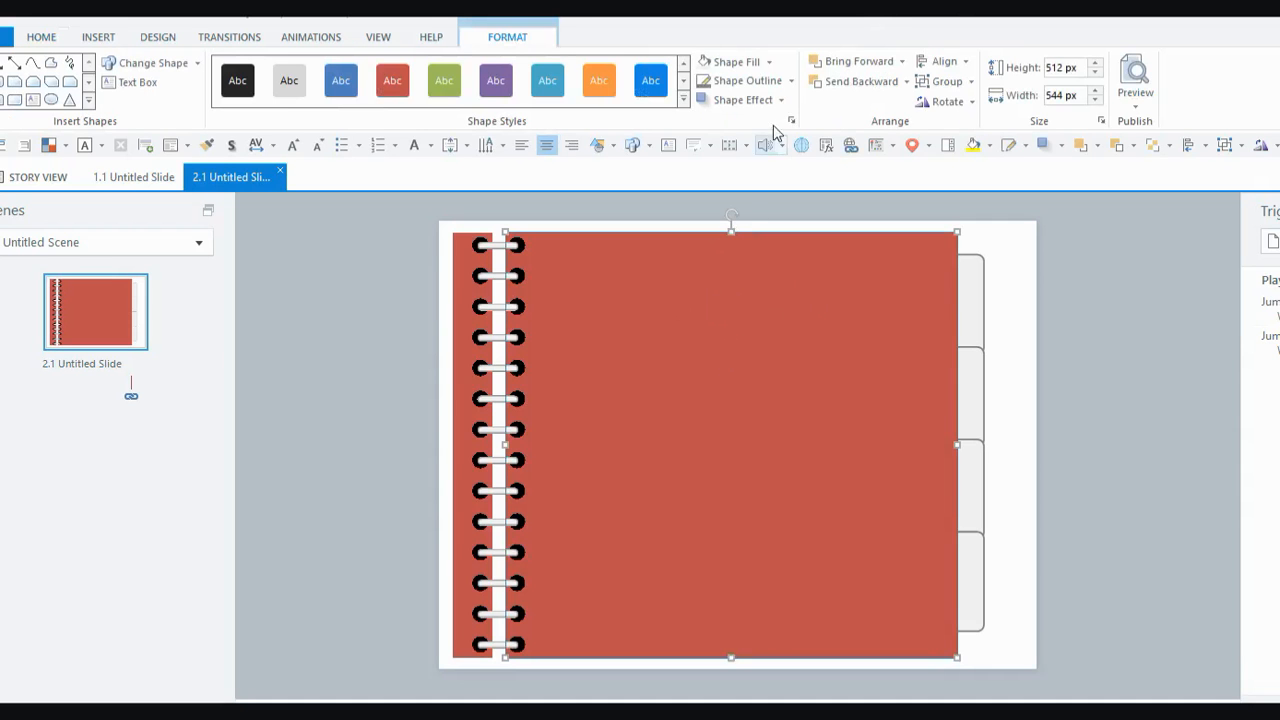
pyautogui.click(770, 64)
pyautogui.click(748, 280)
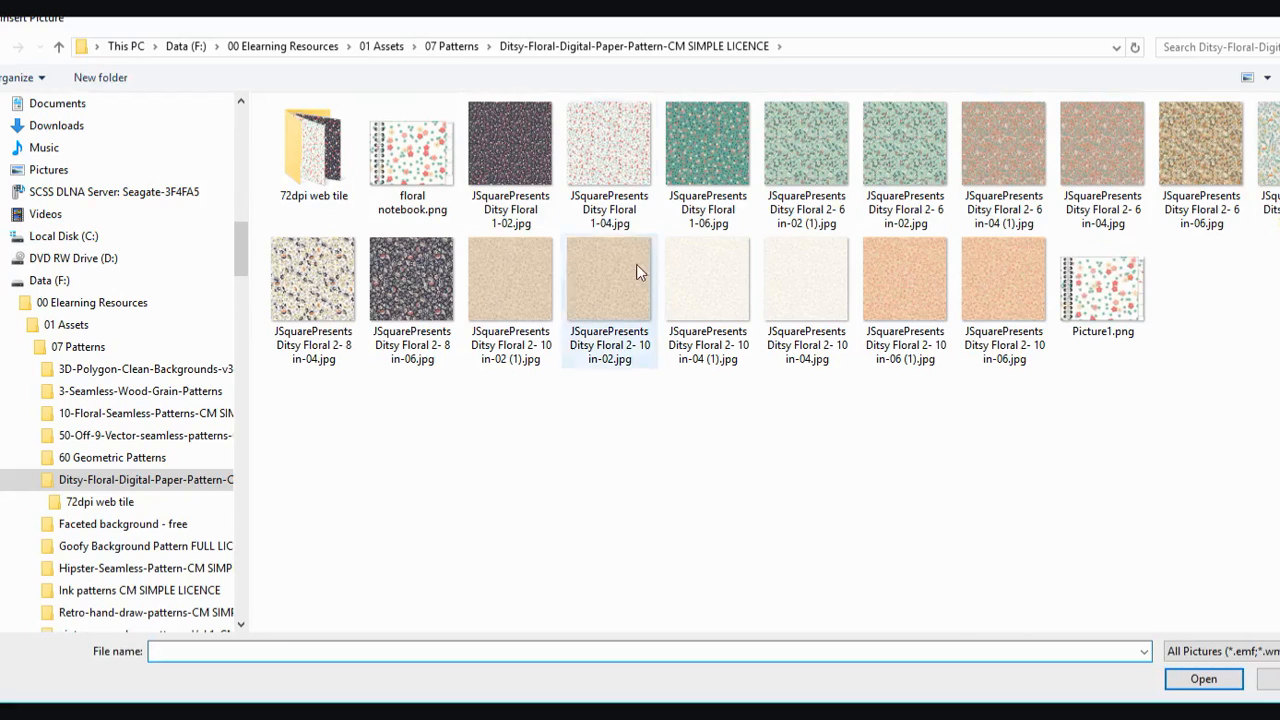
pyautogui.click(607, 149)
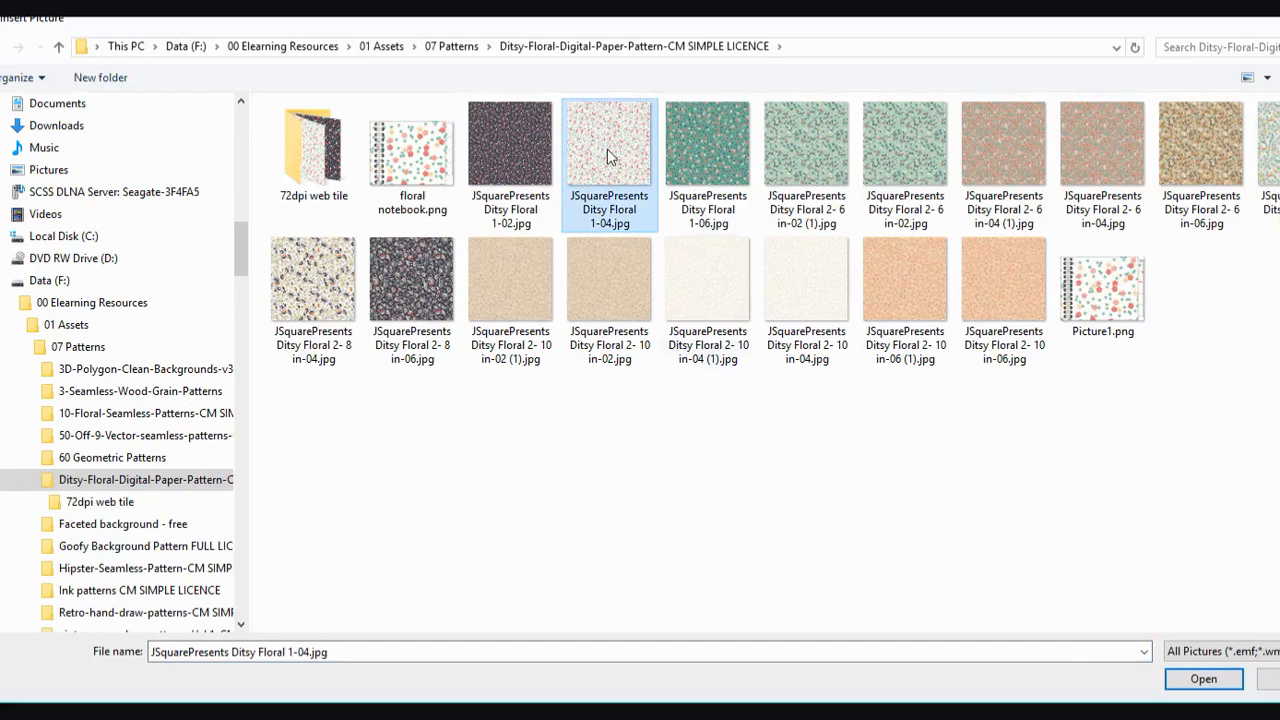
pyautogui.click(1199, 679)
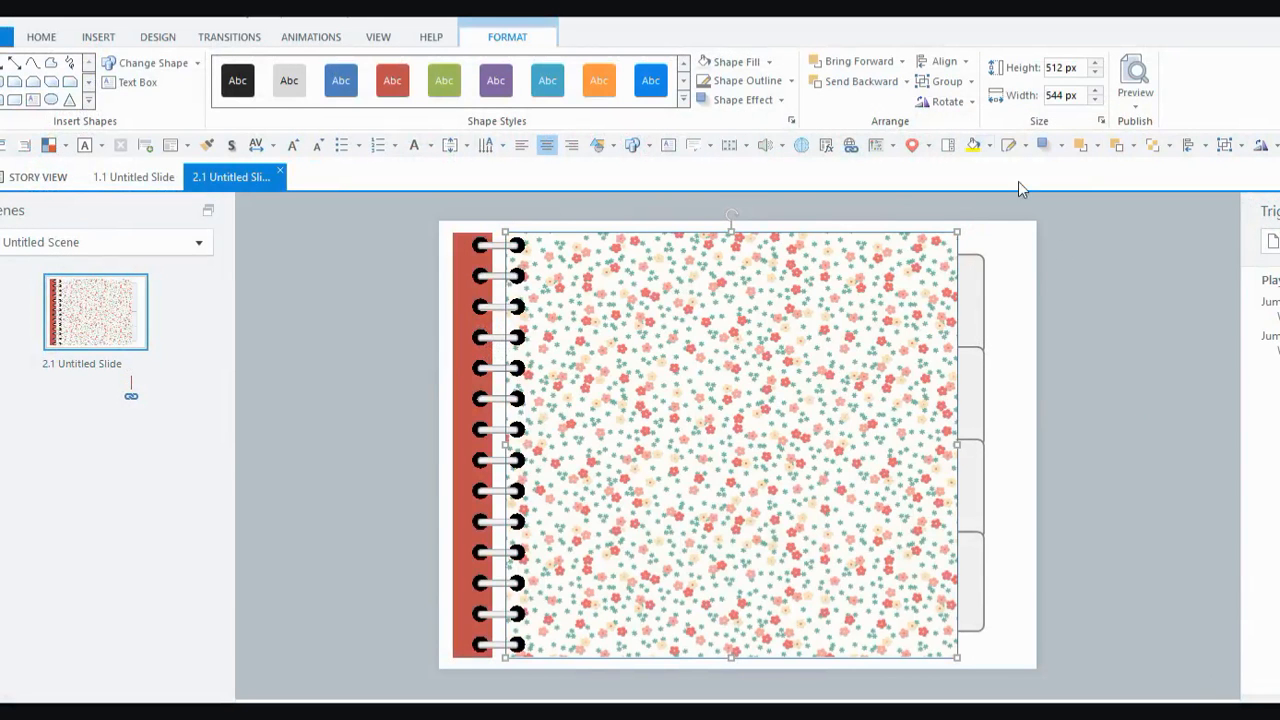
# Tile the cover's floral picture as a texture
pyautogui.click(791, 122)
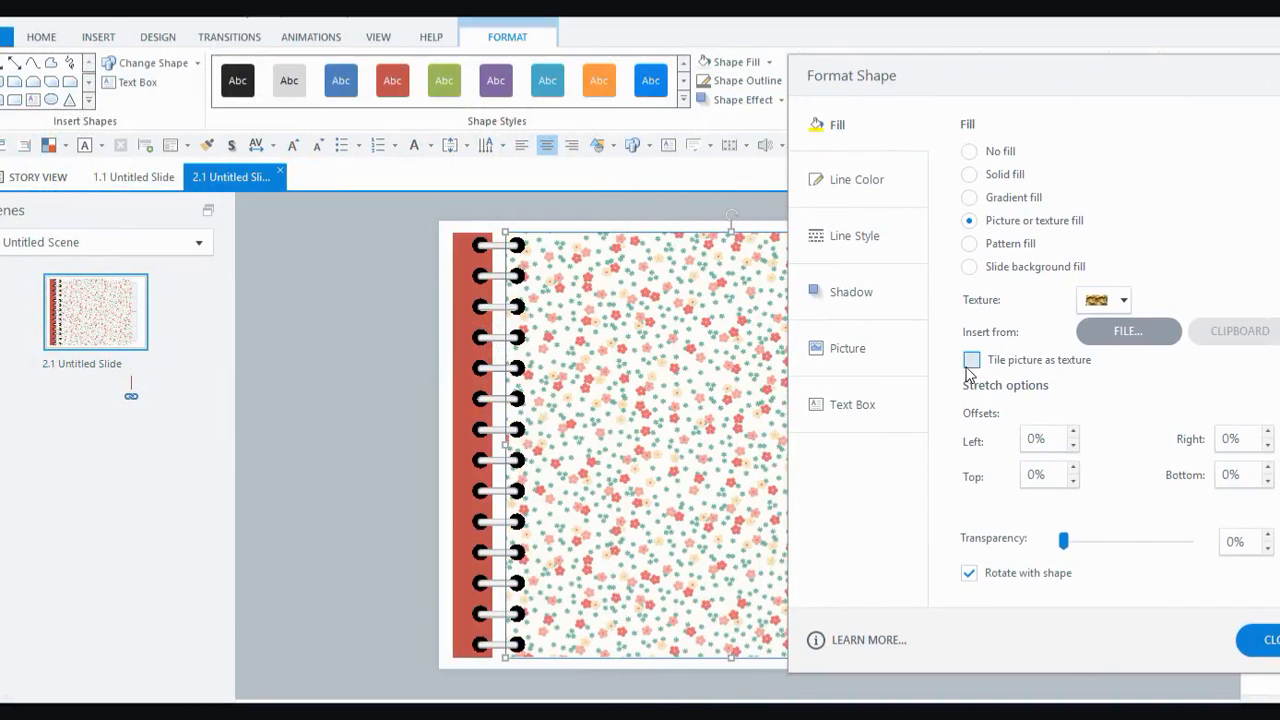
pyautogui.click(972, 360)
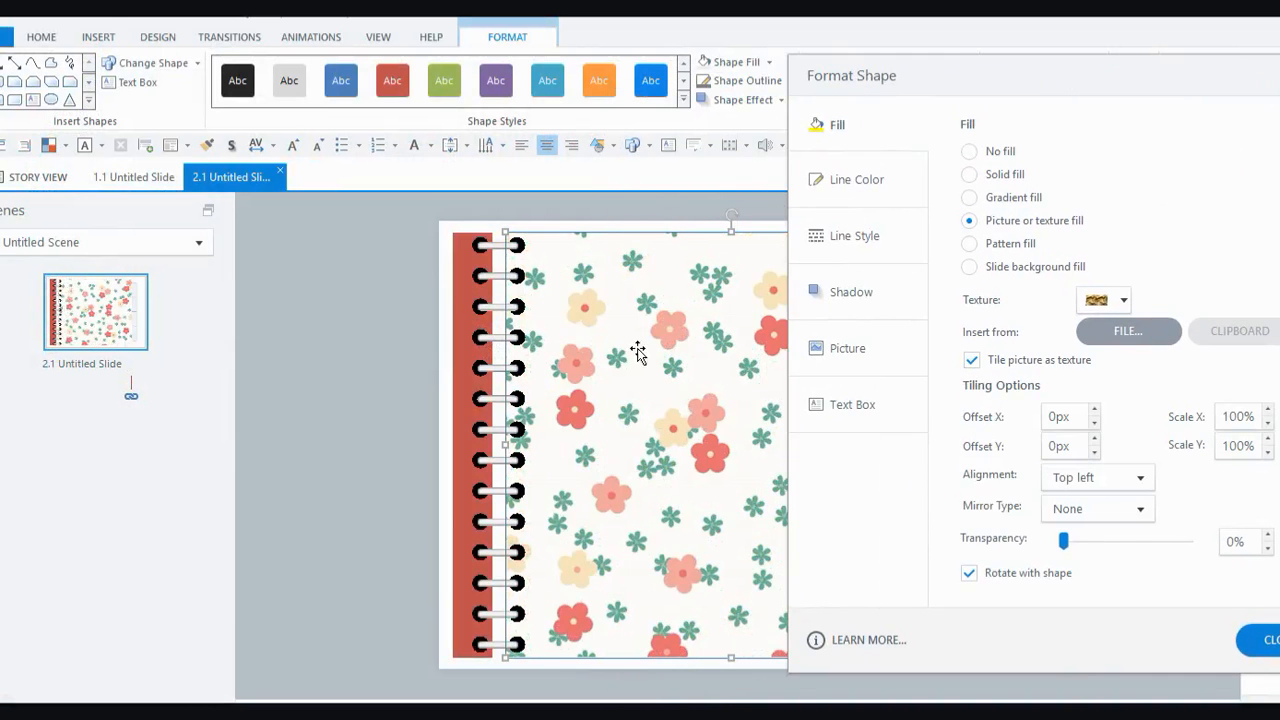
pyautogui.moveTo(1028, 86); pyautogui.dragTo(924, 104)
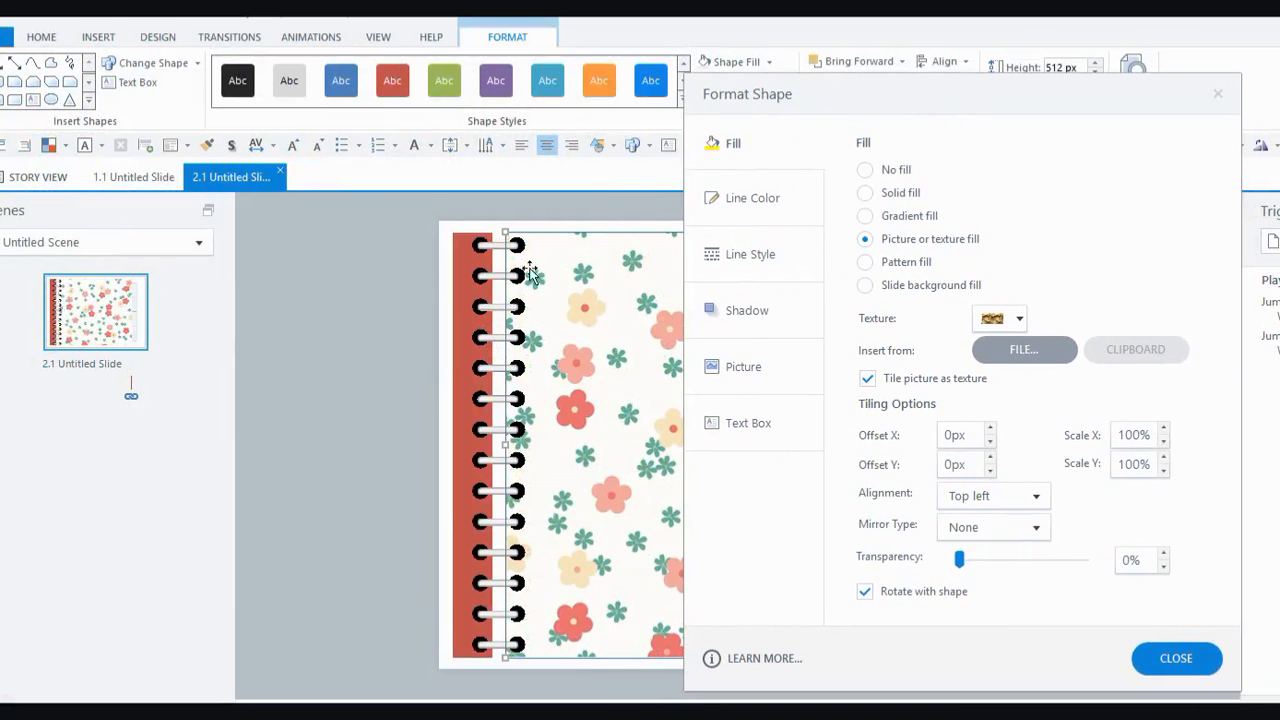
# Copy the cover's floral formatting onto the narrow red strip beside the spiral binding
pyautogui.click(209, 148)
pyautogui.click(459, 253)
pyautogui.click(459, 256)
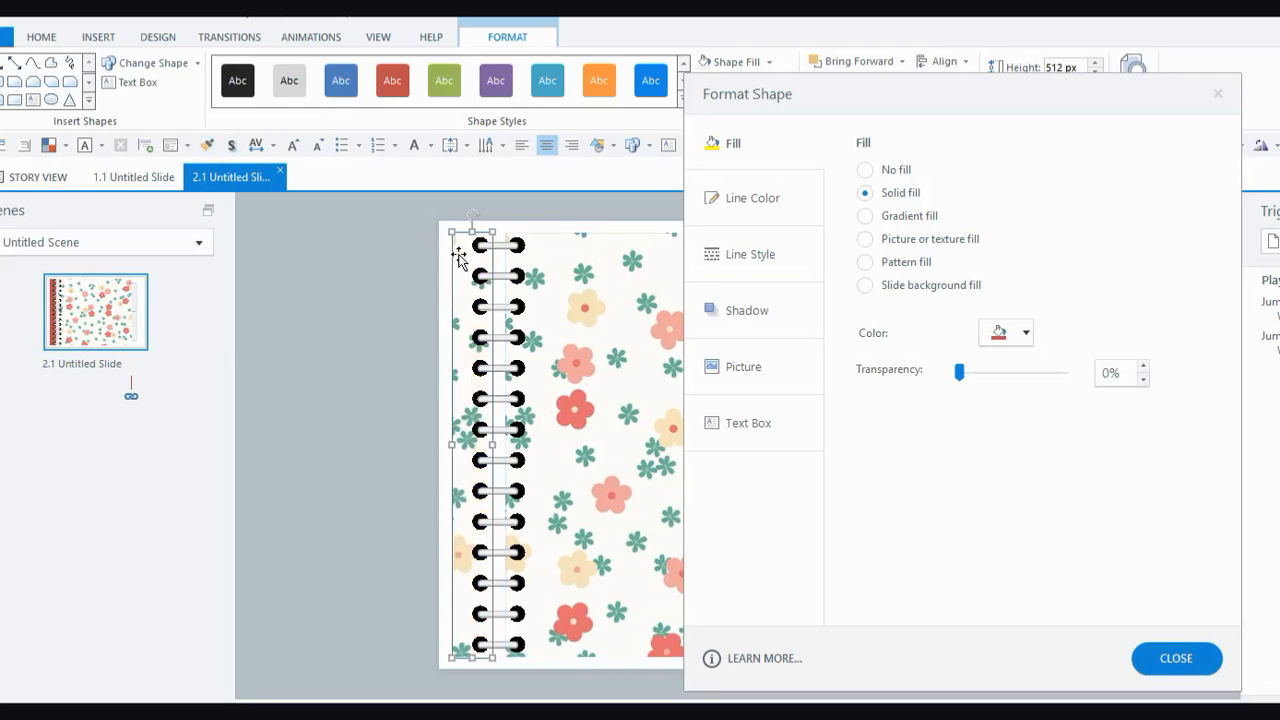
# Copy the cover's floral formatting onto all four tabs with the Format Painter and close the shape formatting settings
pyautogui.moveTo(1000, 112); pyautogui.dragTo(613, 135)
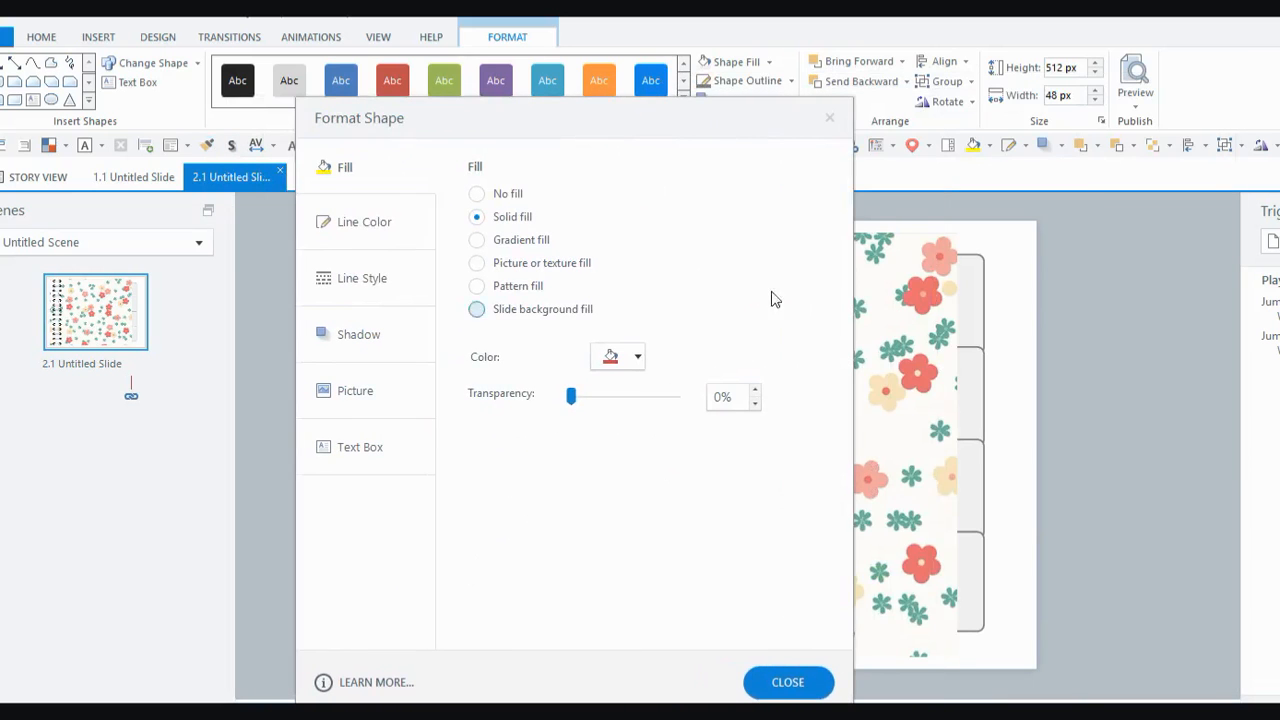
pyautogui.click(868, 340)
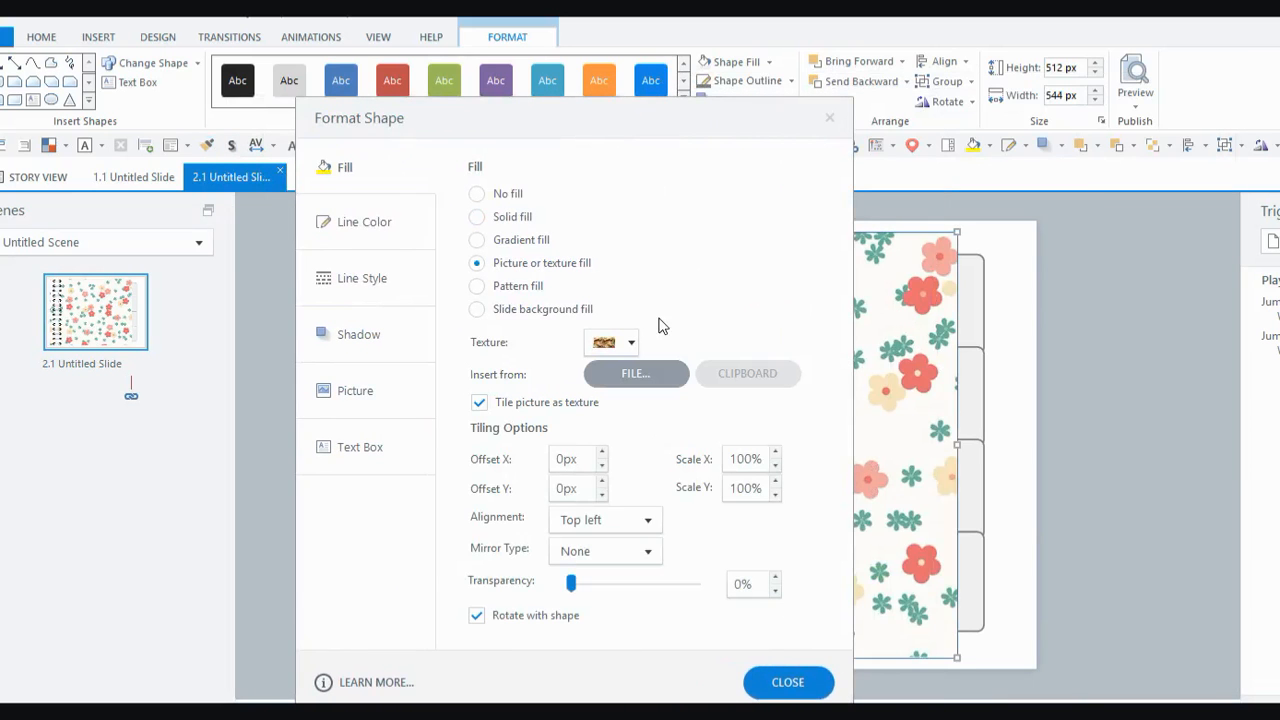
pyautogui.click(213, 147)
pyautogui.click(978, 302)
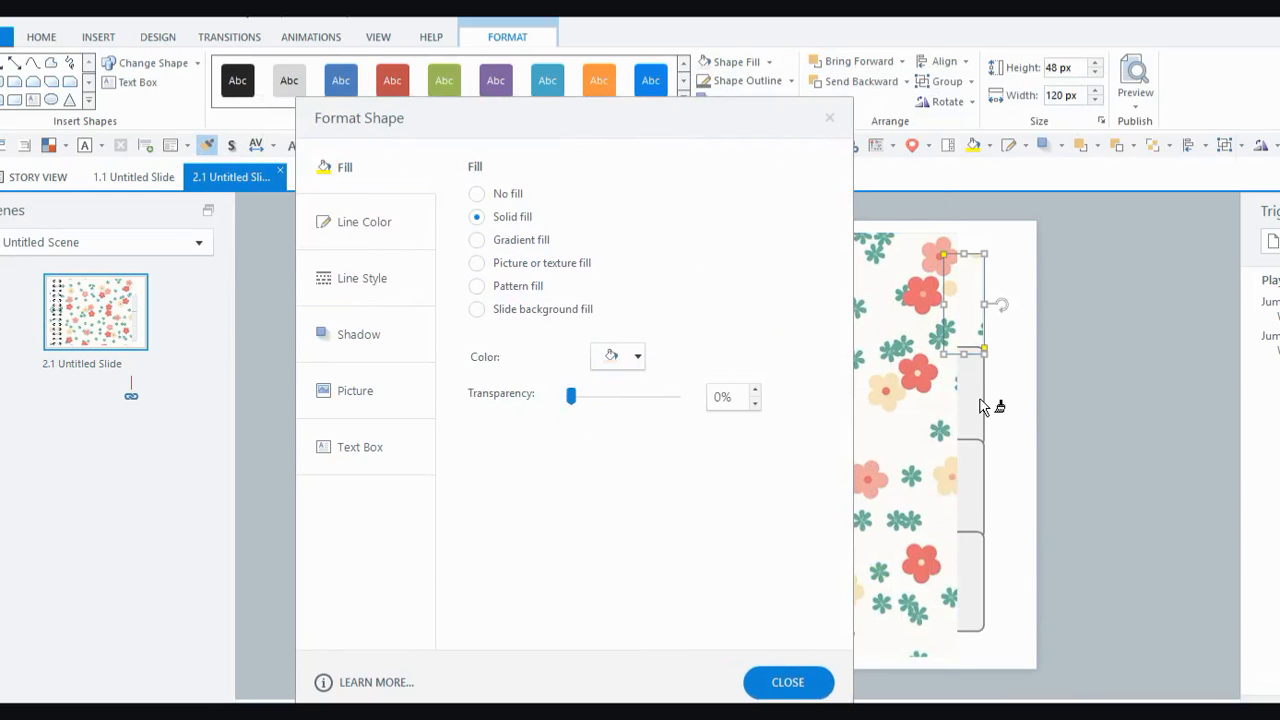
pyautogui.click(983, 455)
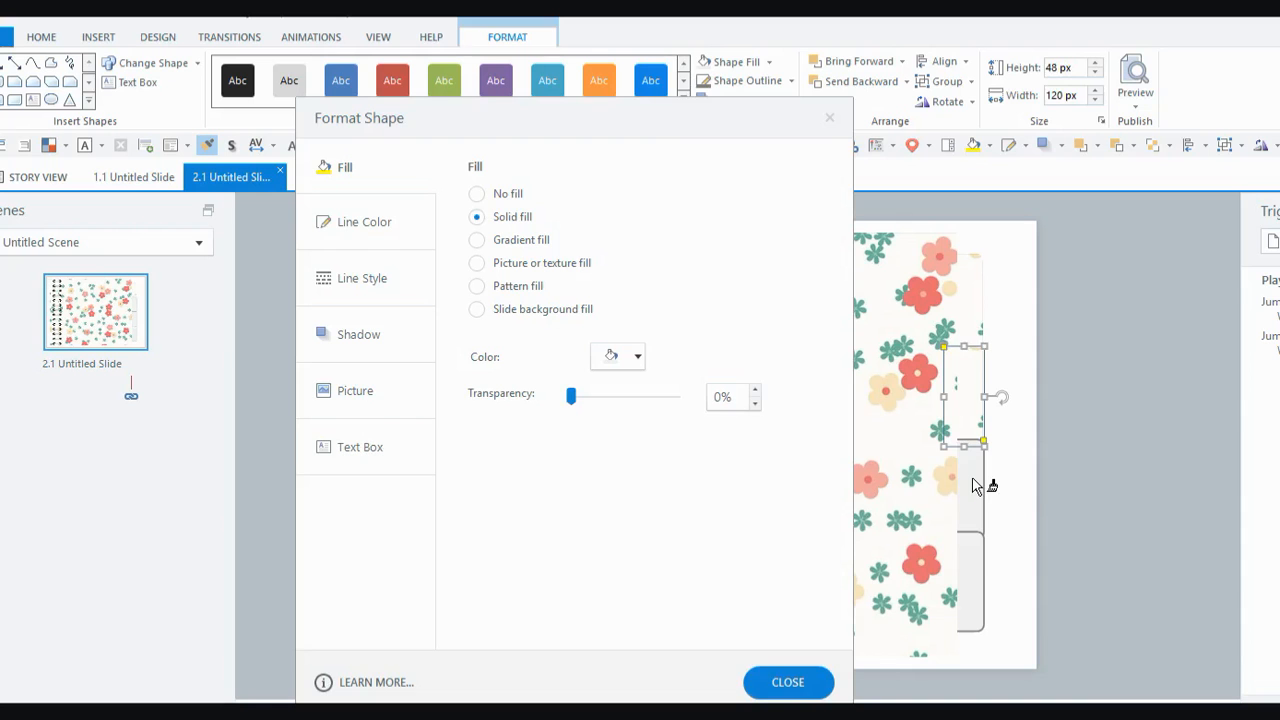
pyautogui.click(976, 487)
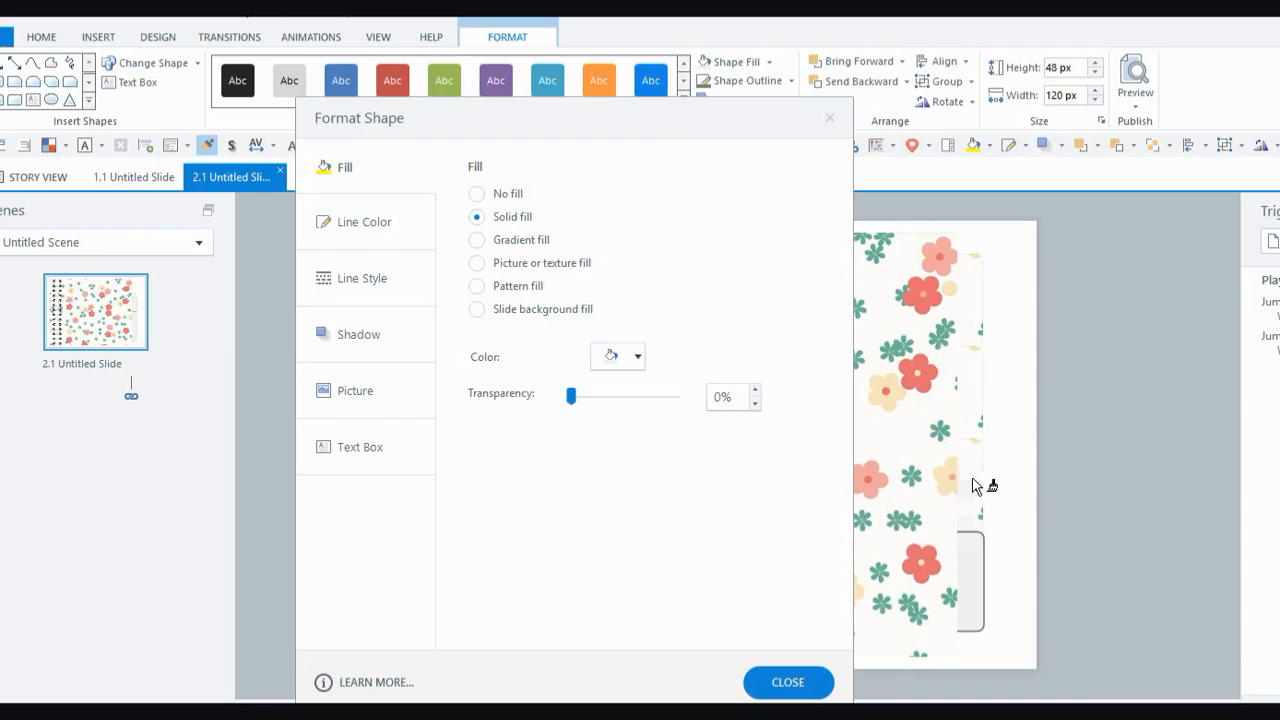
pyautogui.click(977, 561)
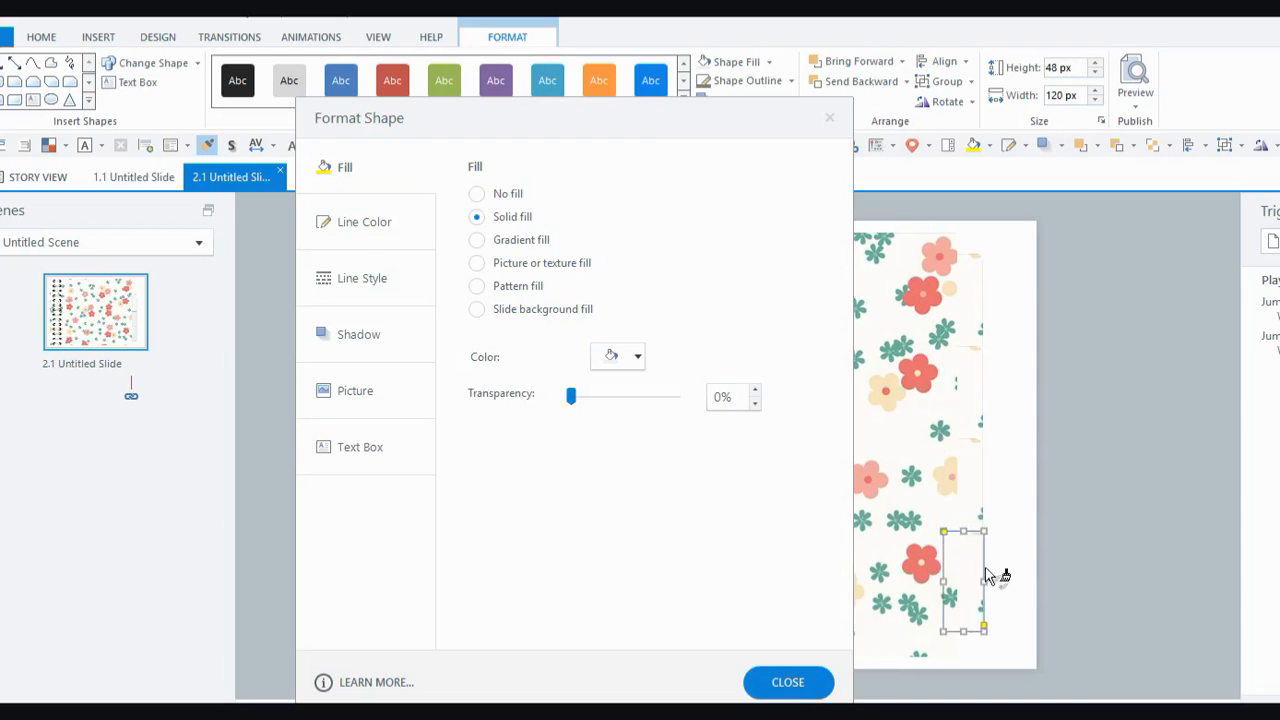
pyautogui.click(209, 146)
pyautogui.click(790, 684)
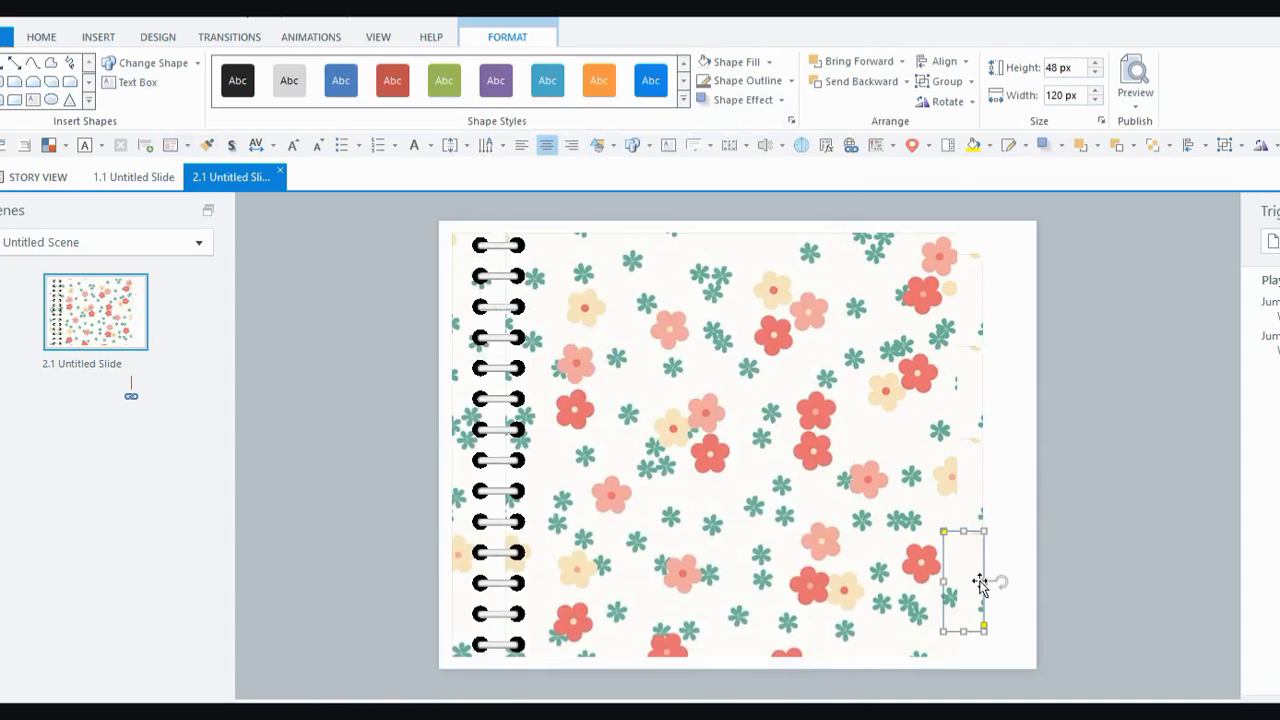
# Set the texture tiling alignment of the lowest tab to Center
pyautogui.click(790, 121)
pyautogui.moveTo(782, 117); pyautogui.dragTo(757, 101)
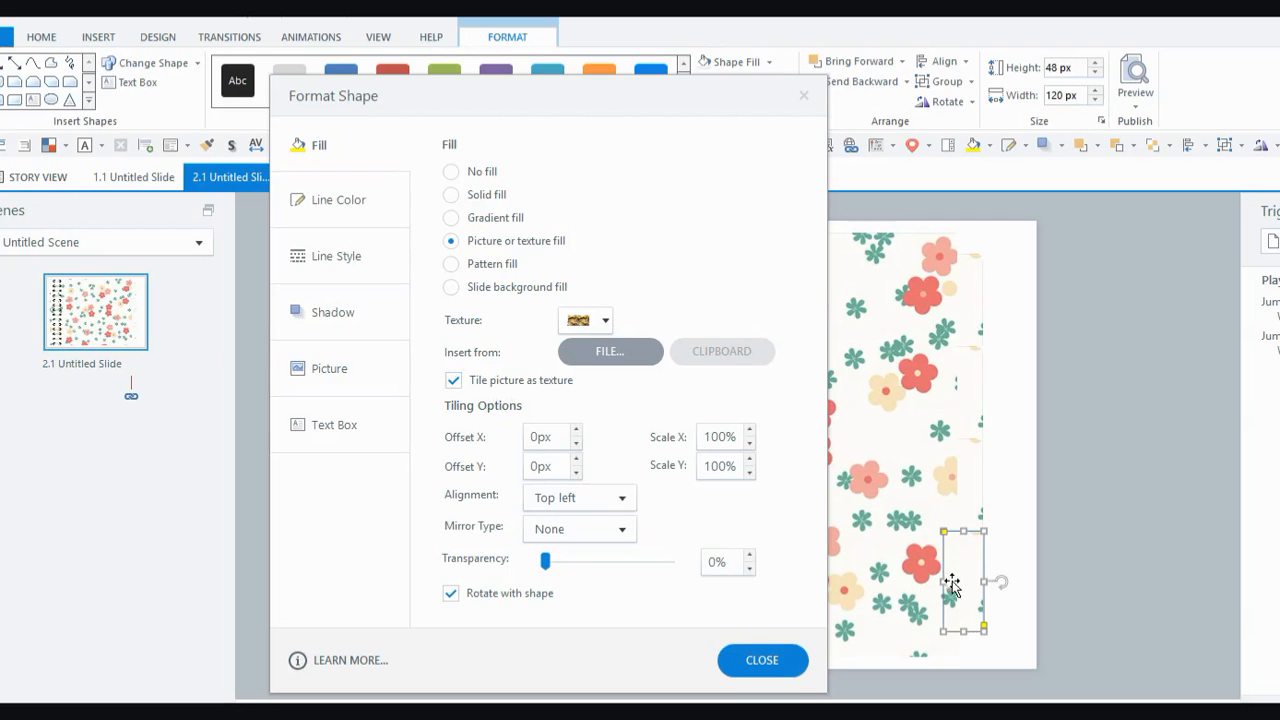
pyautogui.click(623, 499)
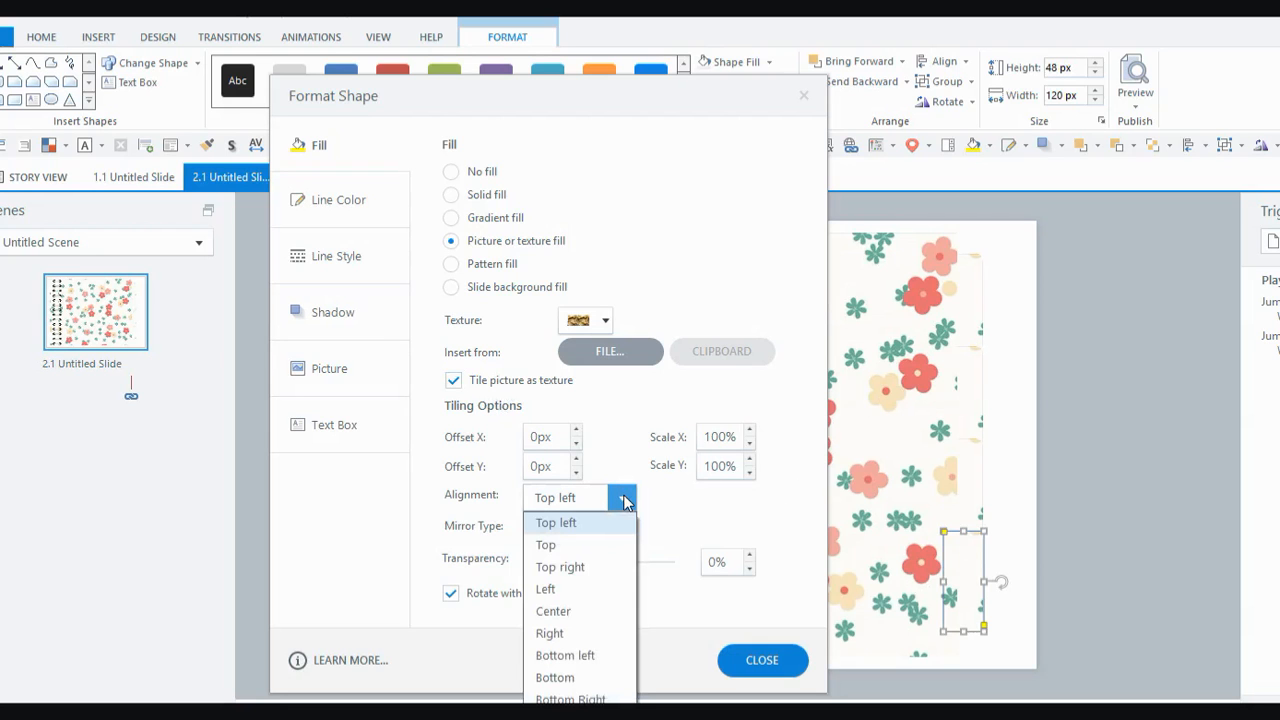
pyautogui.click(556, 611)
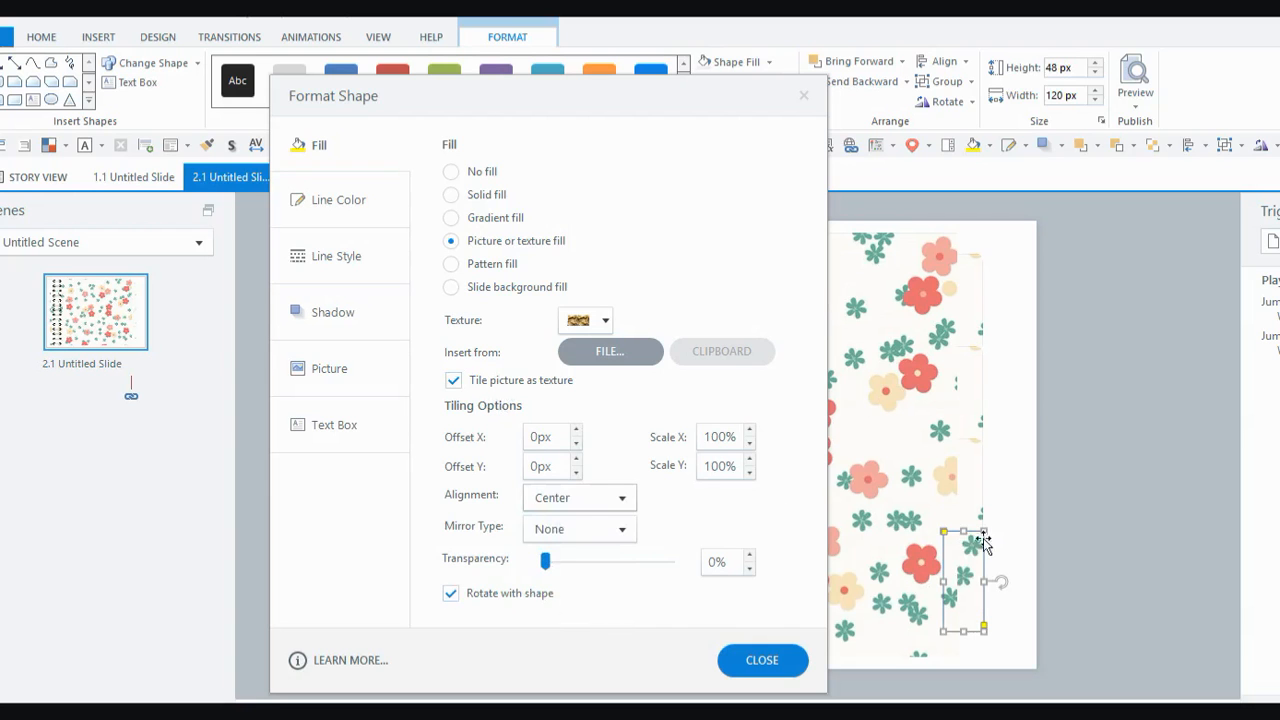
# Set the texture tiling alignment of the third tab from the top to Top right and close the shape formatting settings
pyautogui.hotkey('ctrl', 'z')
pyautogui.hotkey('ctrl', 'z')
pyautogui.click(624, 497)
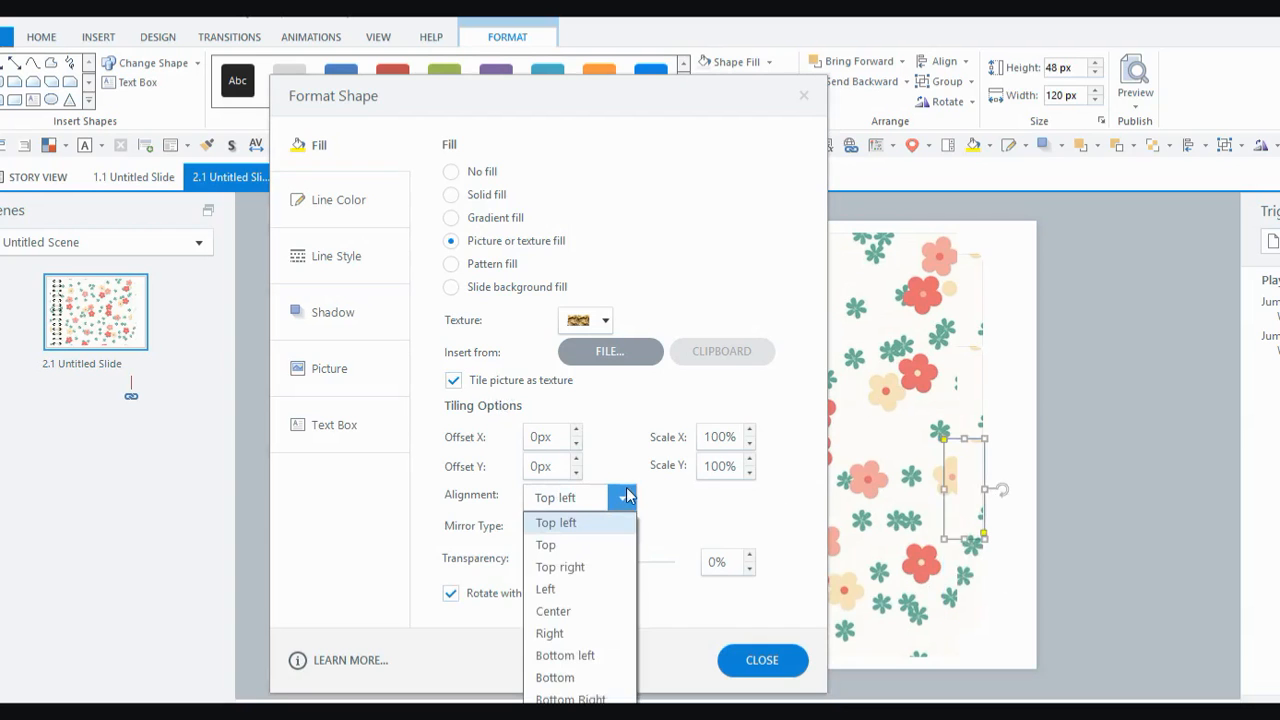
pyautogui.click(560, 567)
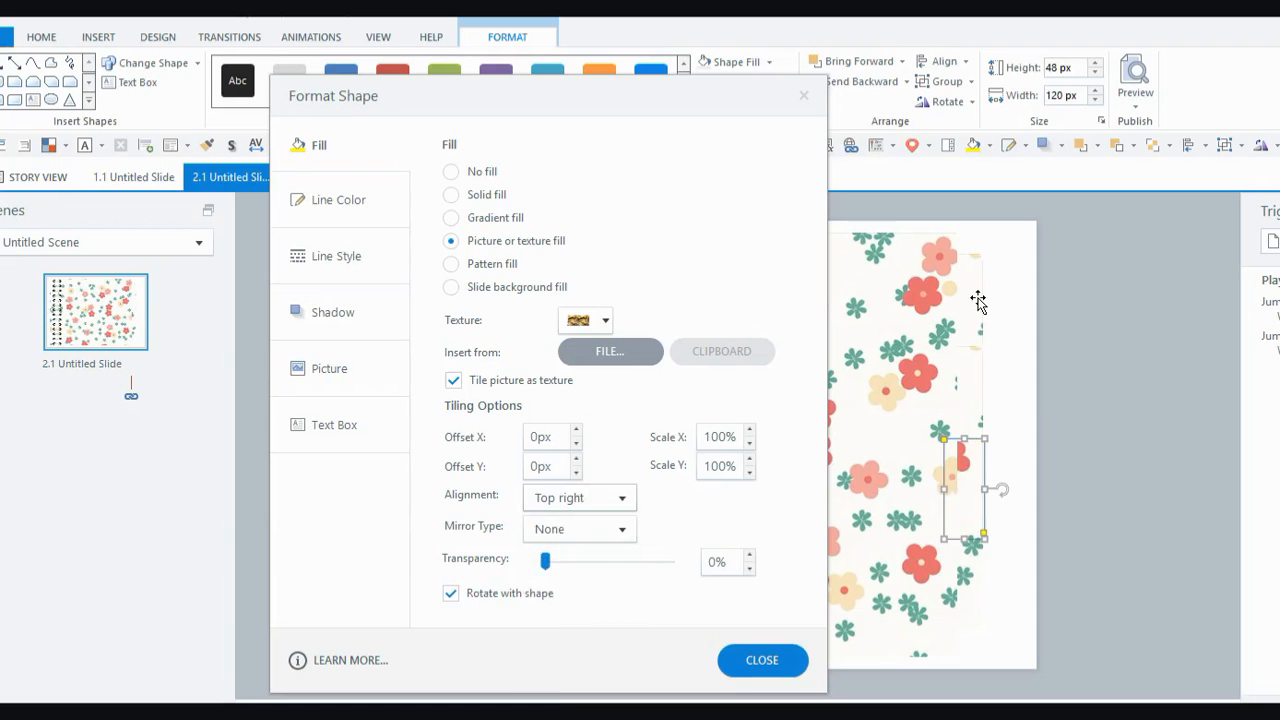
pyautogui.hotkey('ctrl', 'z')
pyautogui.hotkey('ctrl', 'z')
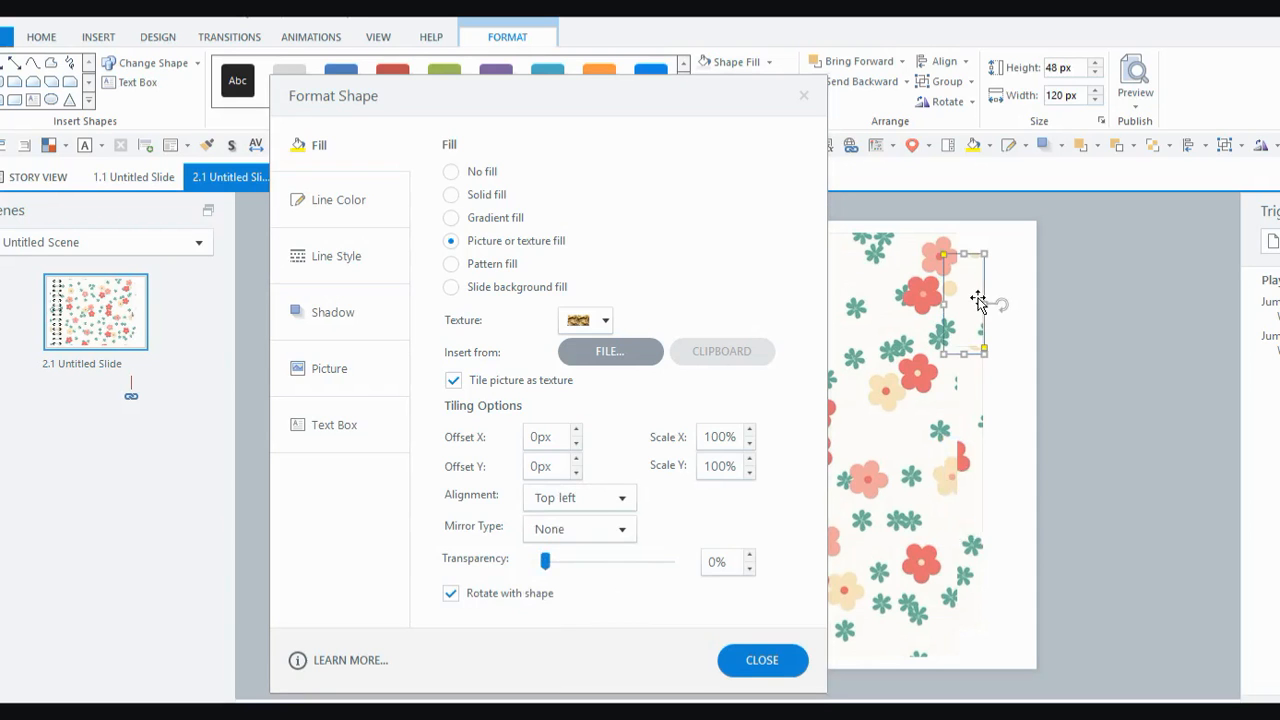
pyautogui.click(760, 660)
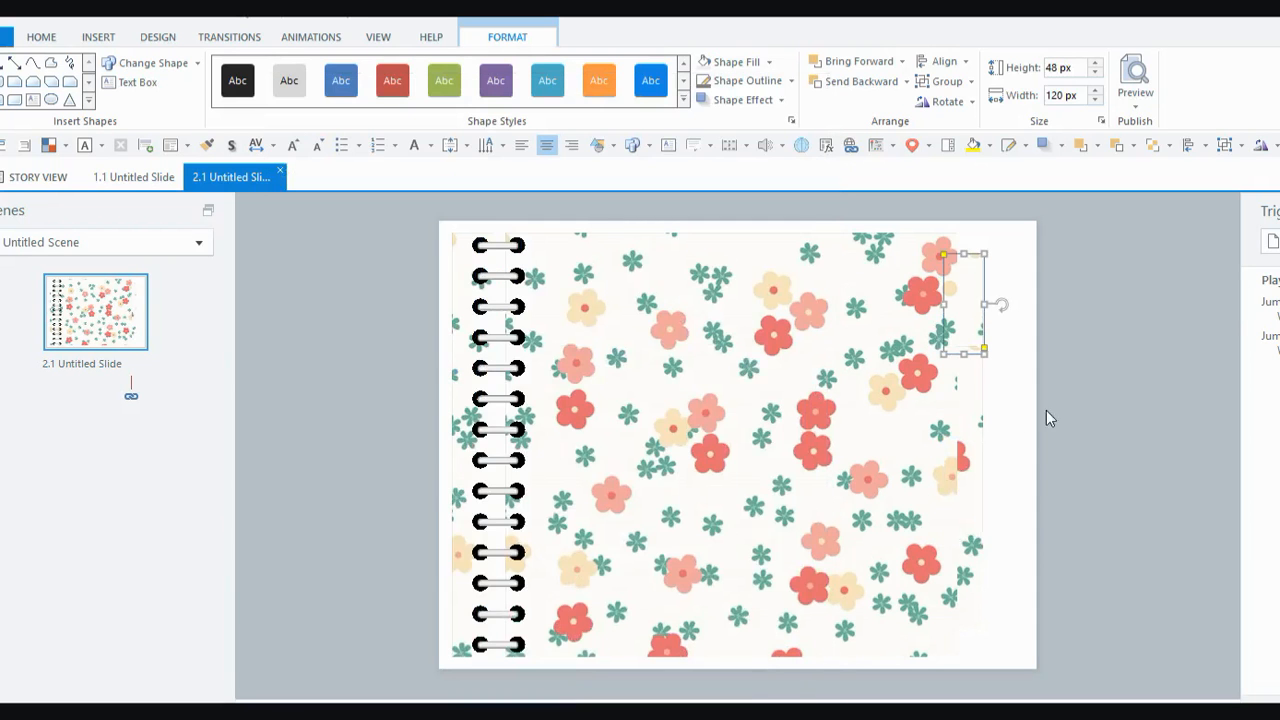
pyautogui.click(1118, 441)
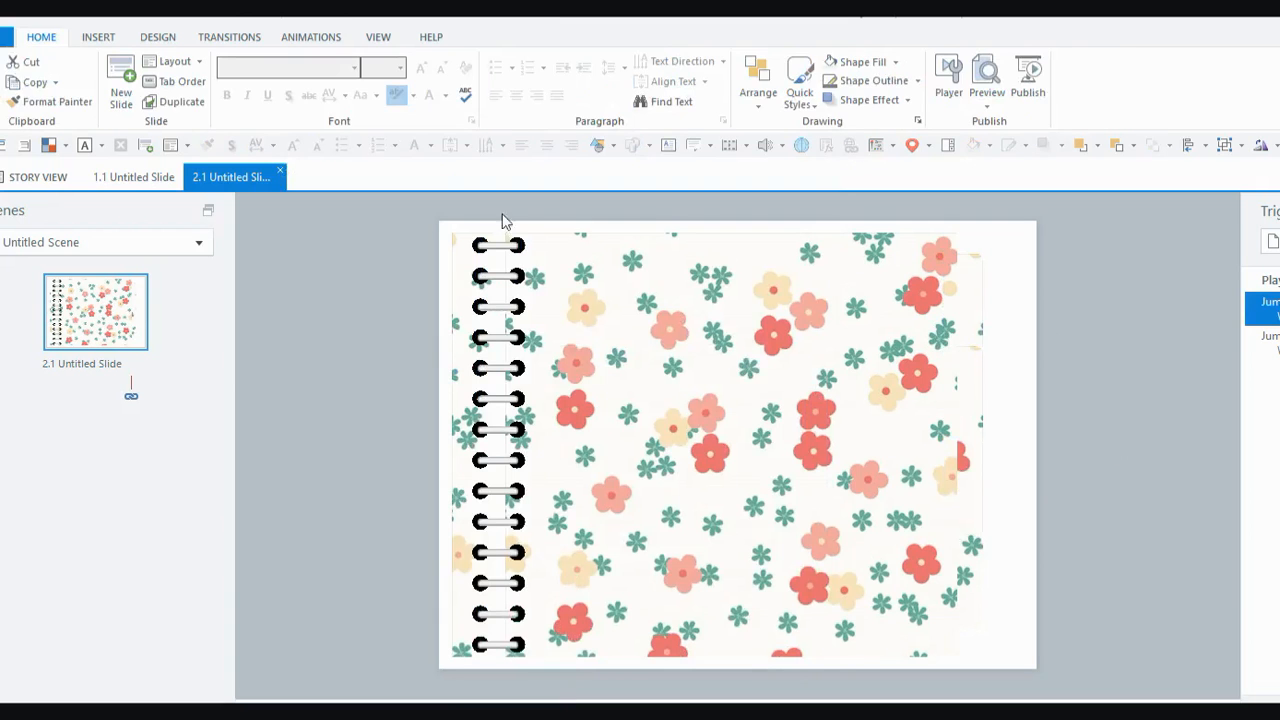
# Add a dark grey outline to the floral cover, the binding strip and all four tabs
pyautogui.click(720, 278)
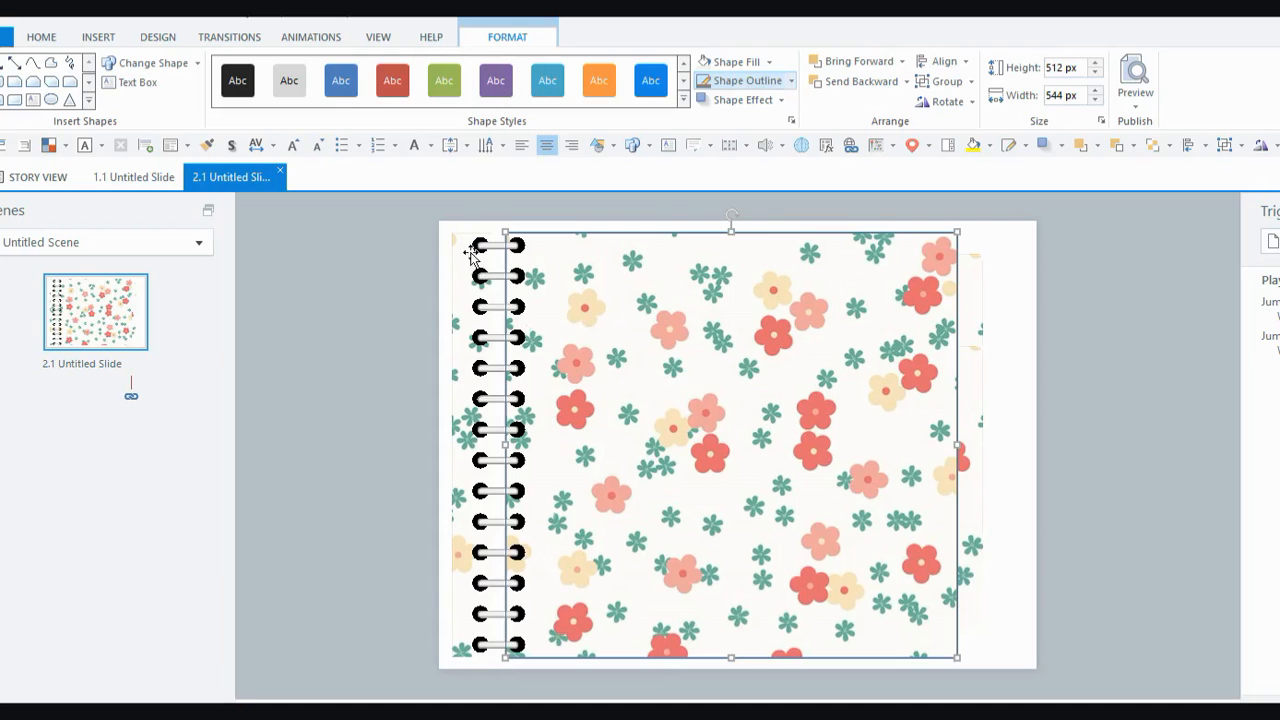
pyautogui.press('Tab')
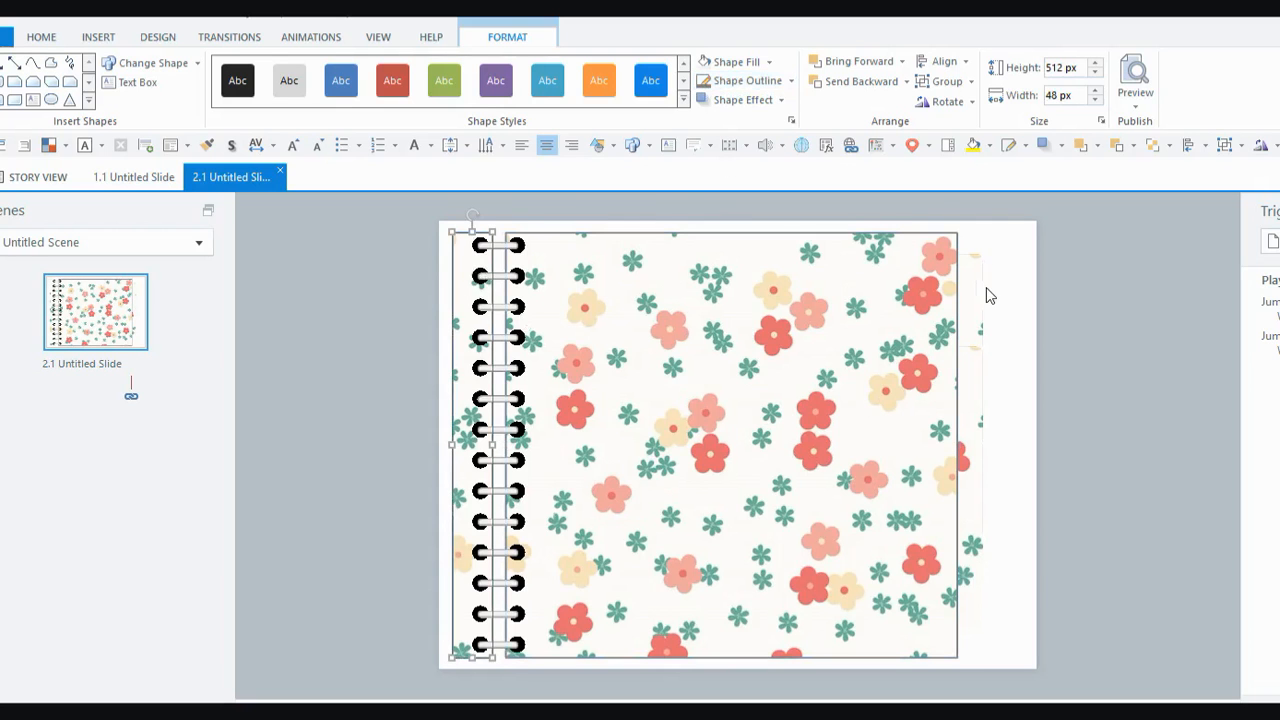
pyautogui.click(985, 392)
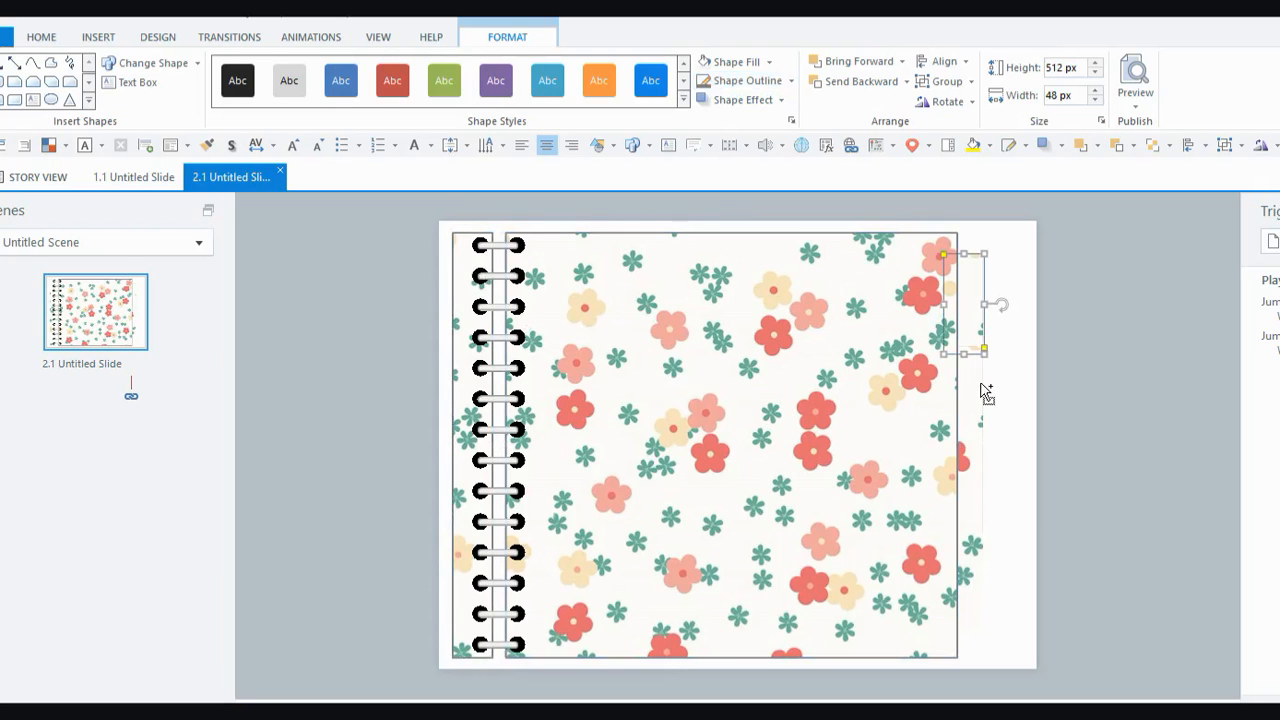
pyautogui.keyDown('shift'); pyautogui.click(980, 455); pyautogui.keyUp('shift')
pyautogui.hotkey('ctrl', 'd')
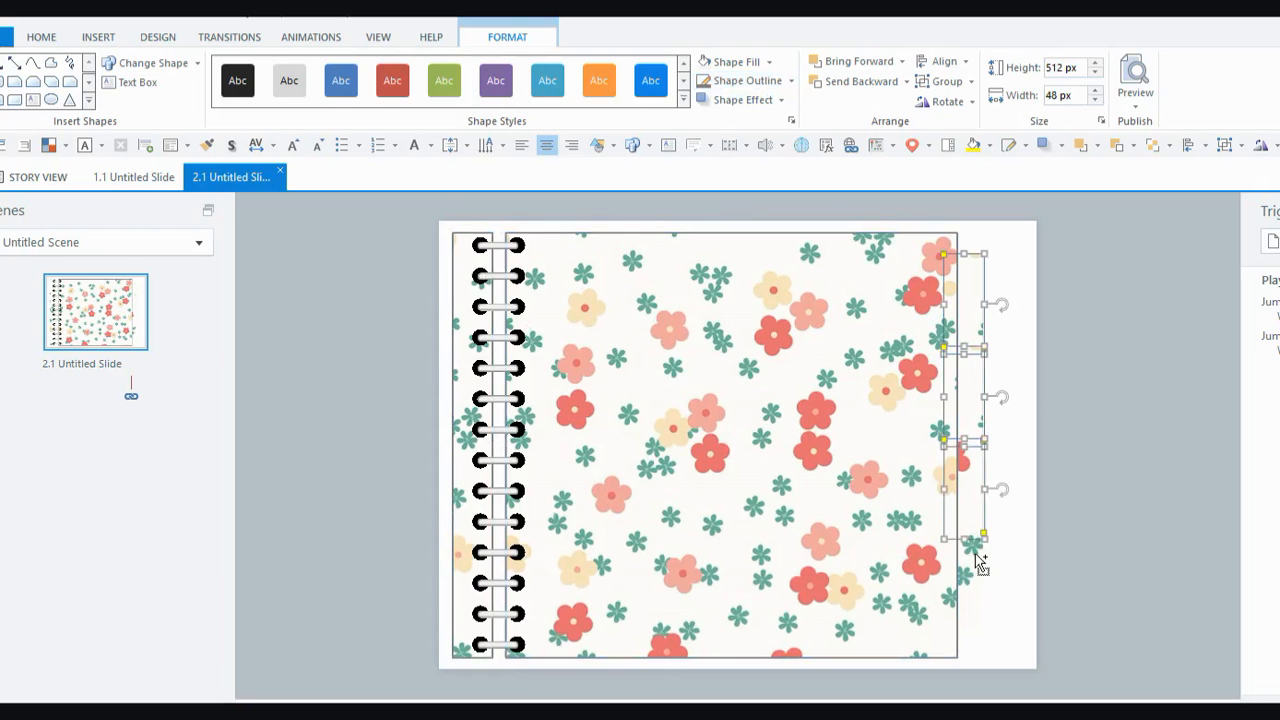
pyautogui.click(1144, 434)
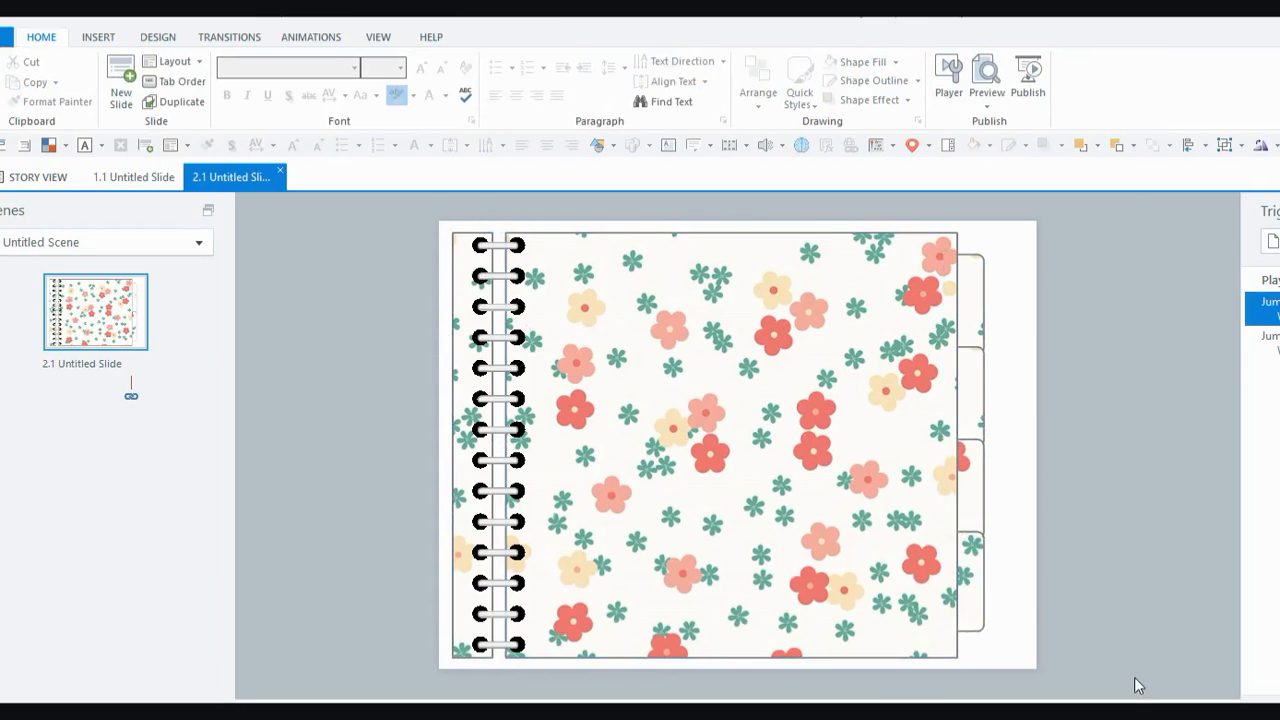
# Select every part of the notebook and save it as the PNG picture Picture2.png in the Ditsy-Floral pattern folder
pyautogui.moveTo(1136, 686); pyautogui.dragTo(405, 196)
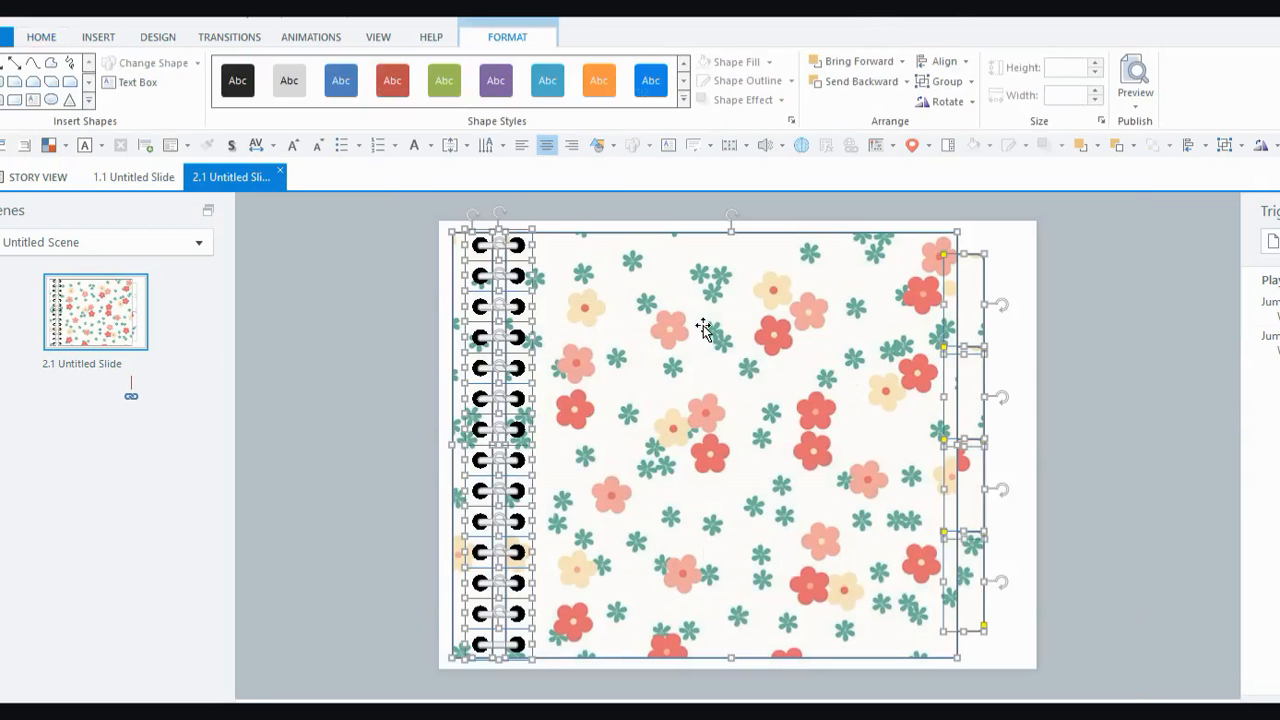
pyautogui.rightClick(703, 328)
pyautogui.click(810, 580)
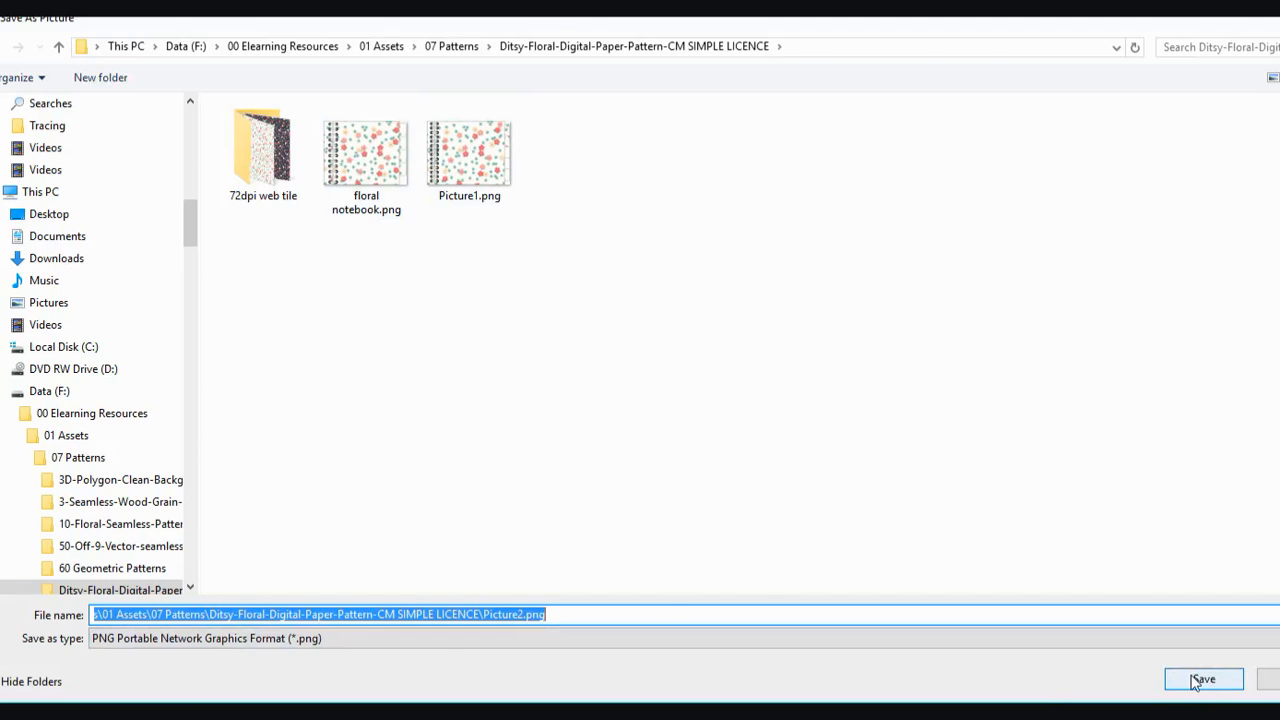
pyautogui.click(1200, 680)
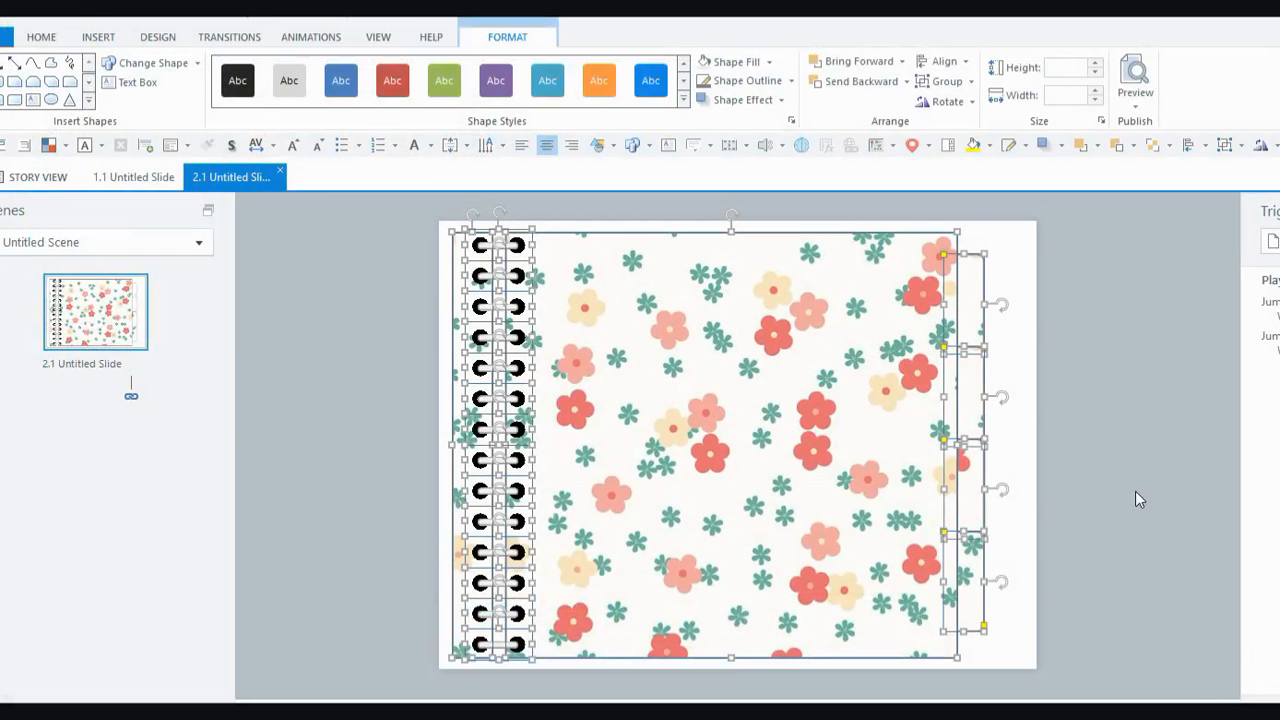